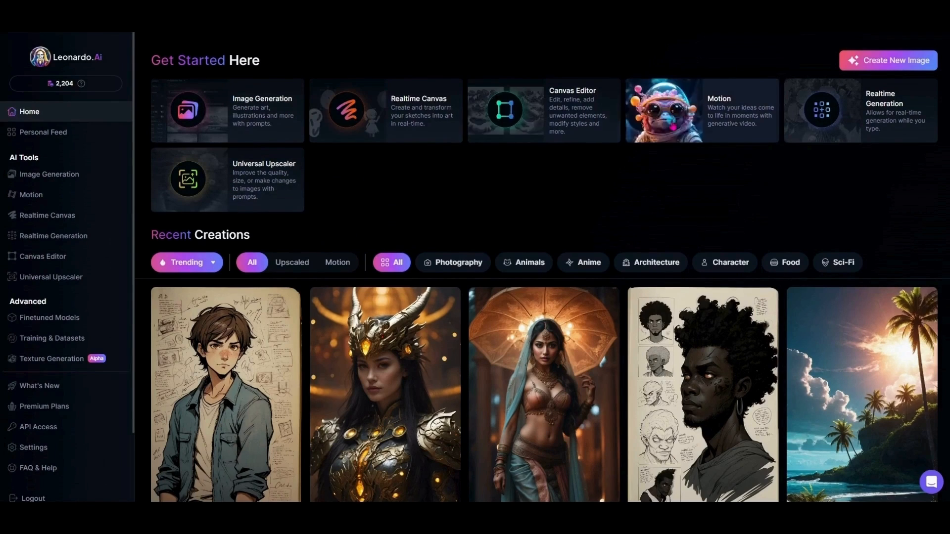
Step: Open the Image Generation tool and paste the prompt "Modern Boho-style beautiful Hippie woman, camping, music festival"
left_click(264, 119)
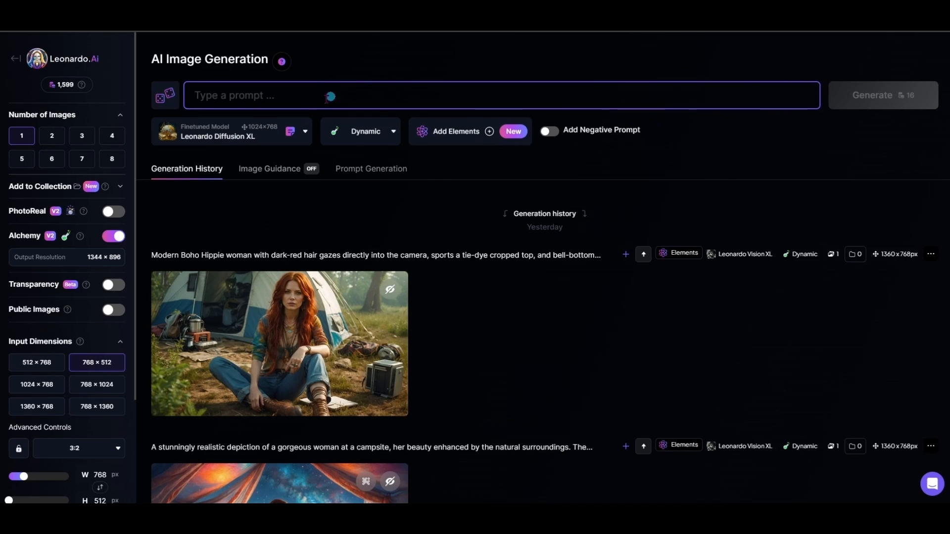
right_click(241, 94)
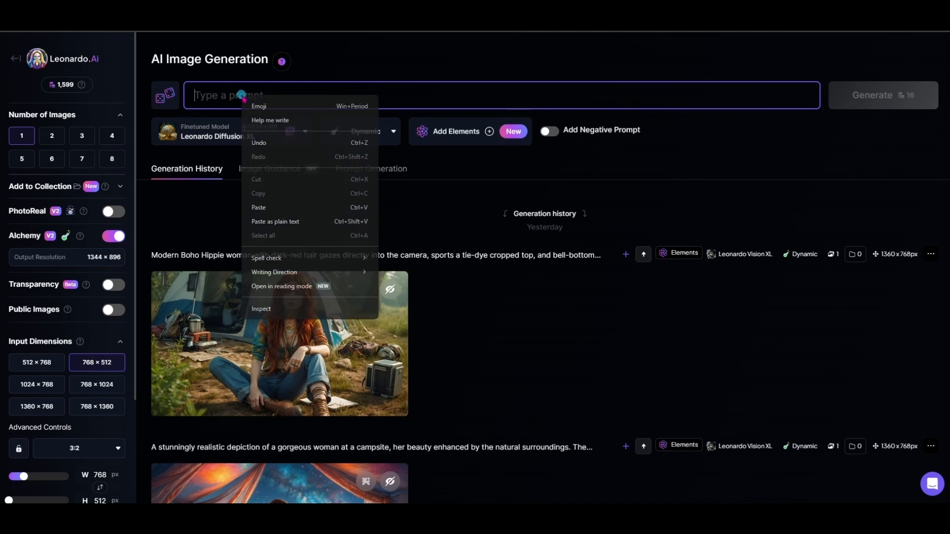
left_click(271, 207)
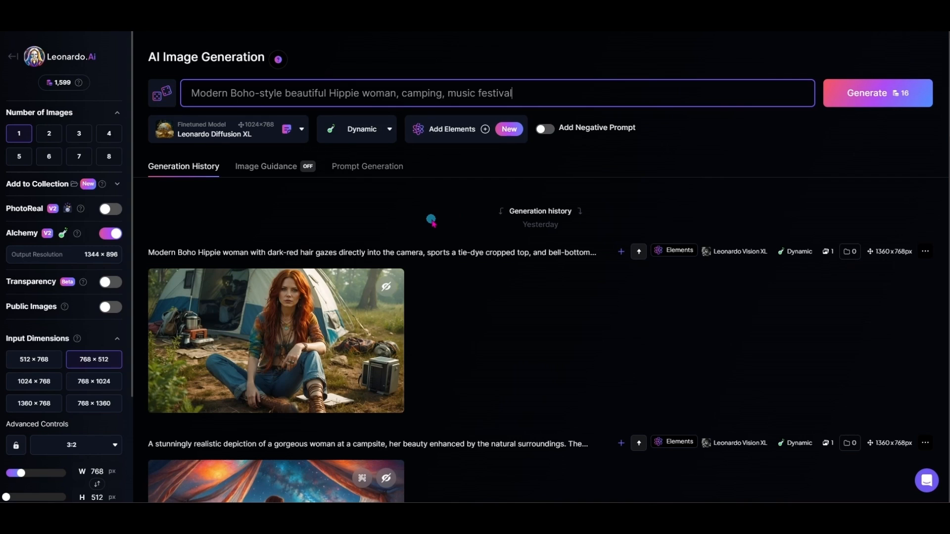
Step: Set the finetuned model to Leonardo Lightning XL
left_click(255, 134)
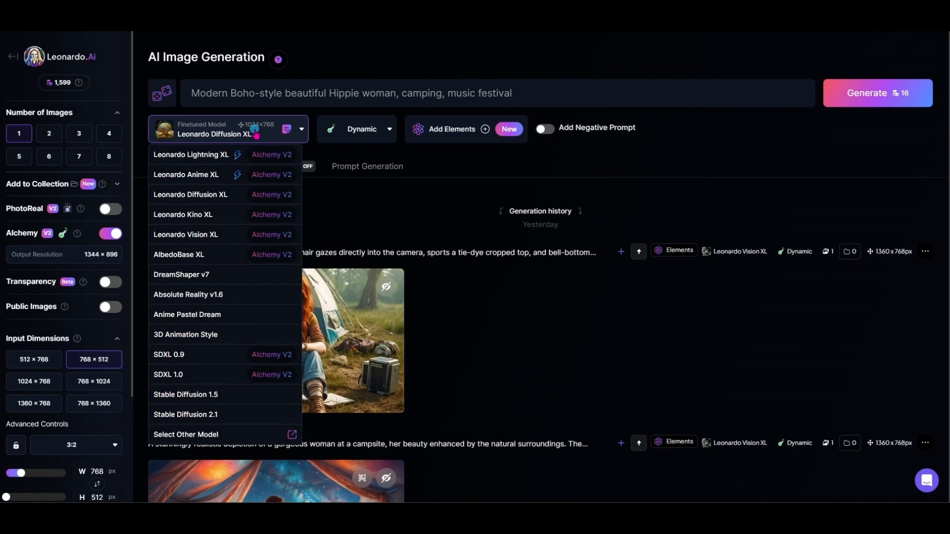
left_click(207, 155)
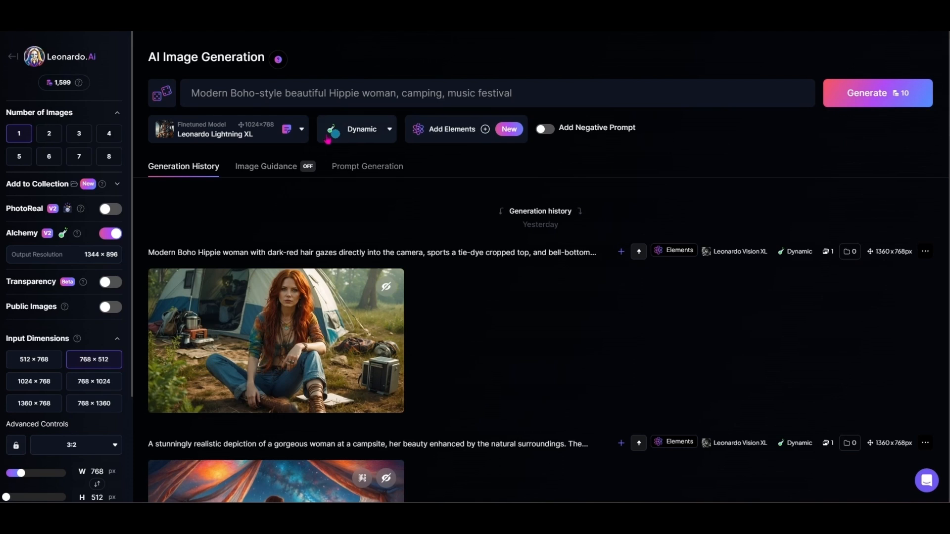
left_click(237, 132)
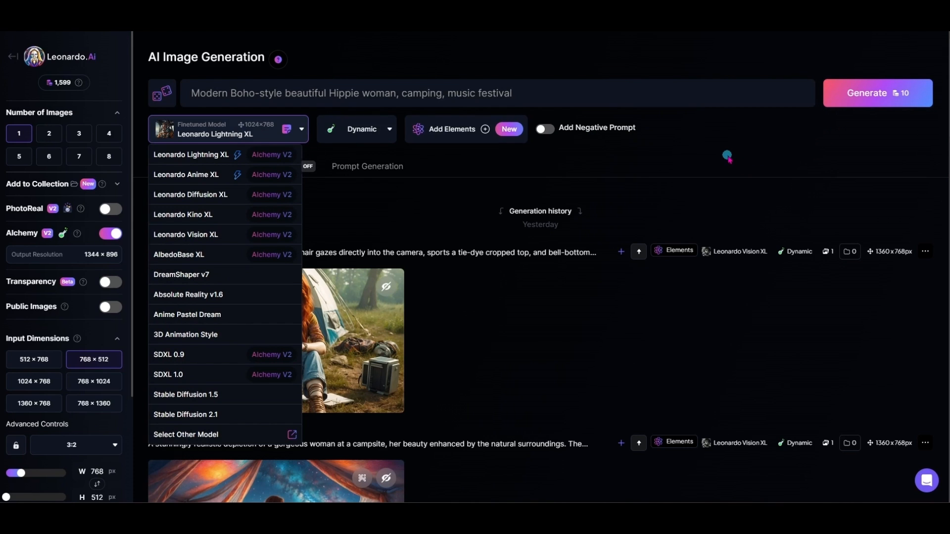
left_click(727, 158)
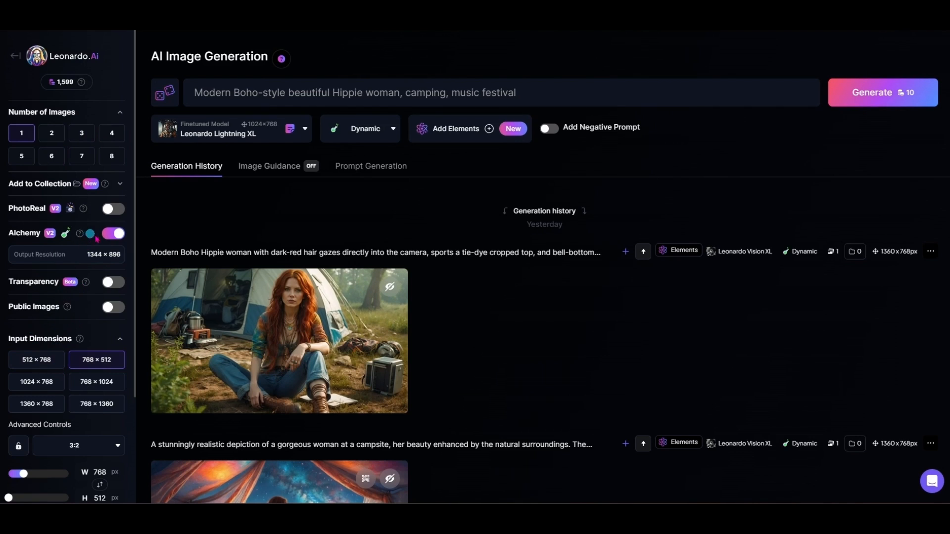
Step: Set the input dimensions to 1360 × 768 and generate the image
left_click(40, 405)
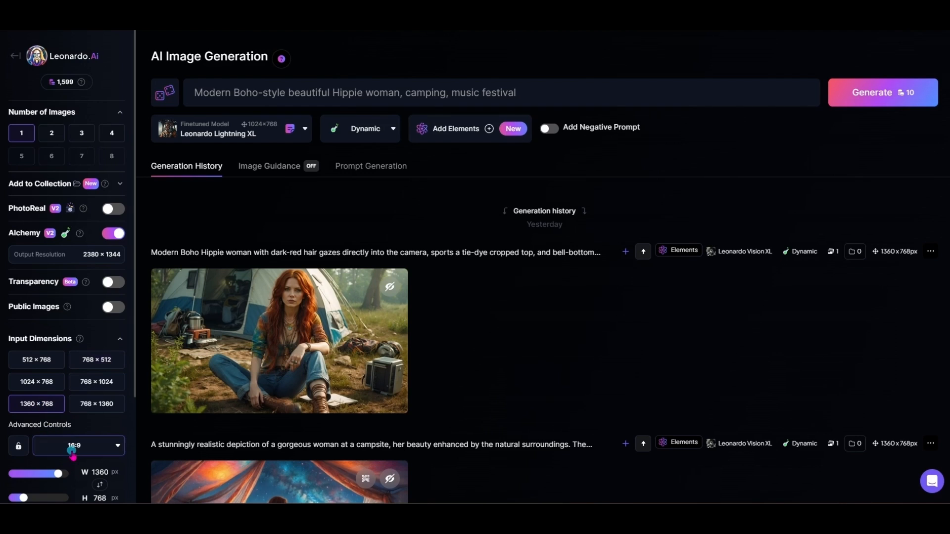
scroll(70, 462, "down", 2)
scroll(72, 452, "down", 1)
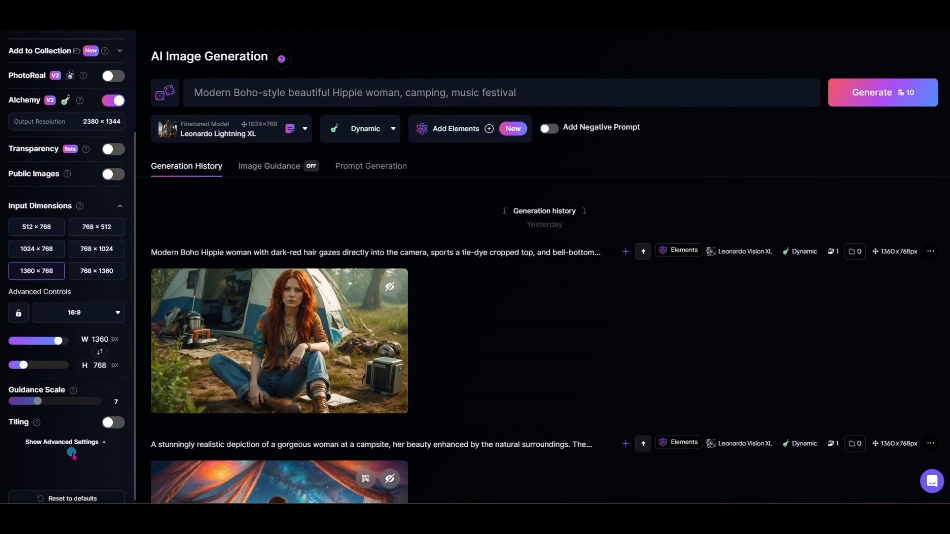
scroll(72, 452, "up", 3)
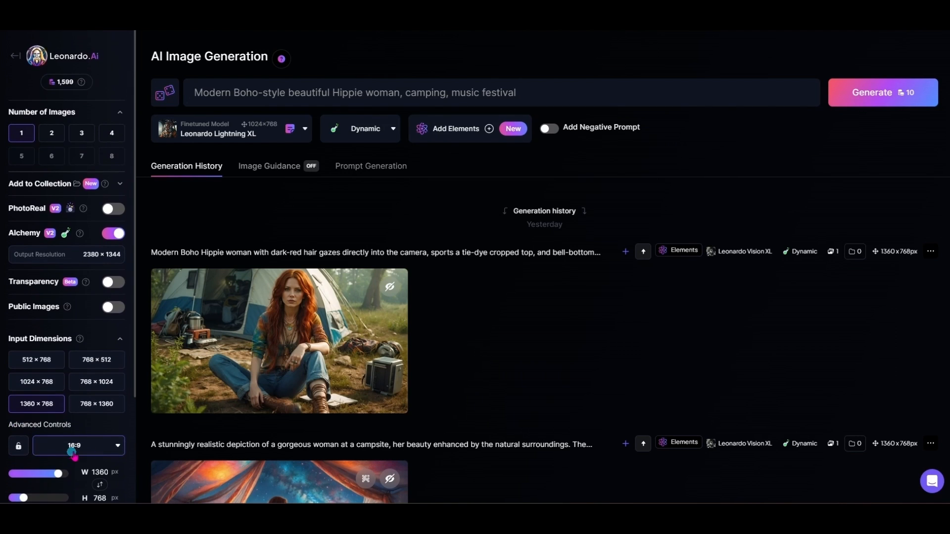
left_click(897, 100)
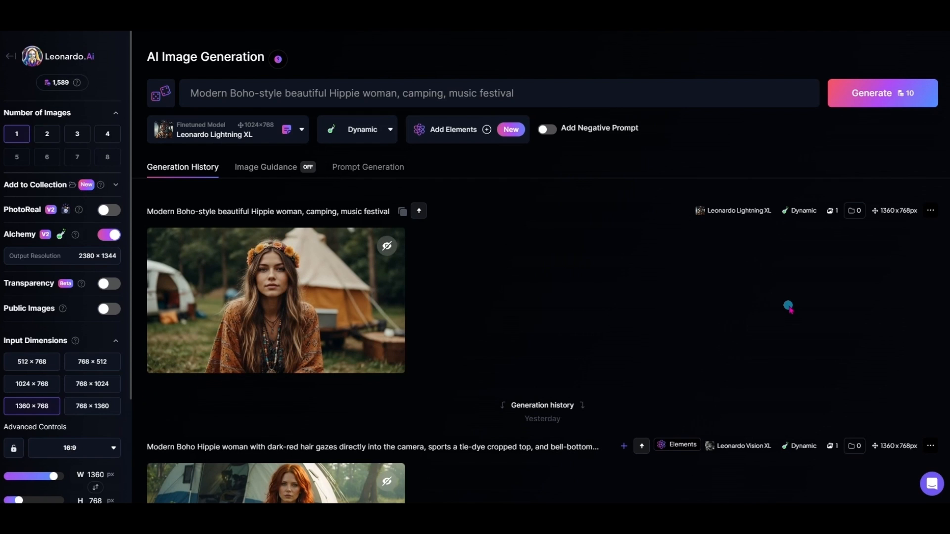
Step: View the newly generated hippie woman image at full size and close it again
mouse_move(307, 310)
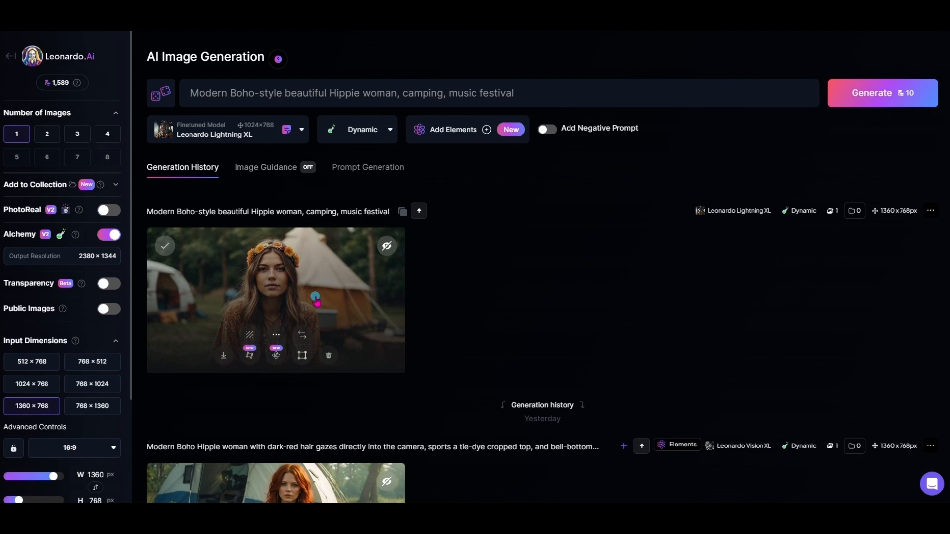
left_click(315, 297)
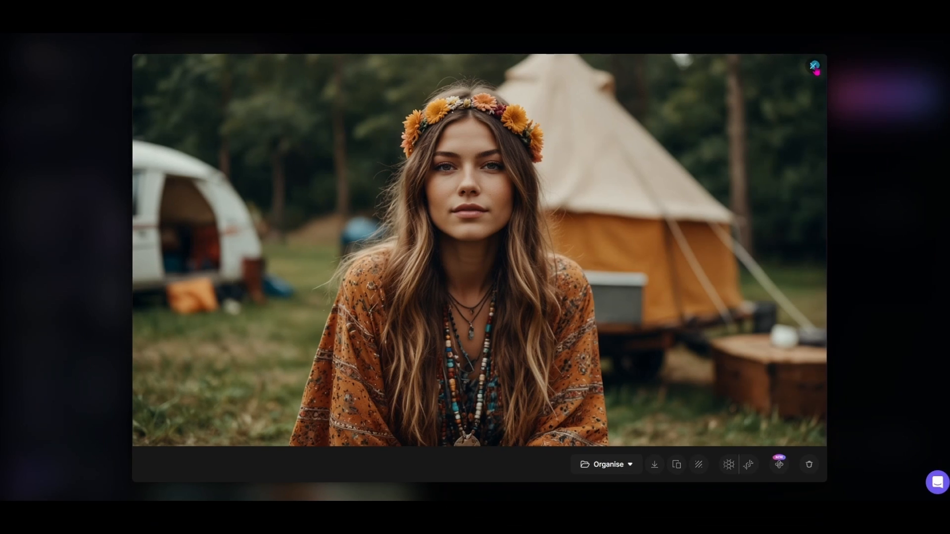
left_click(869, 25)
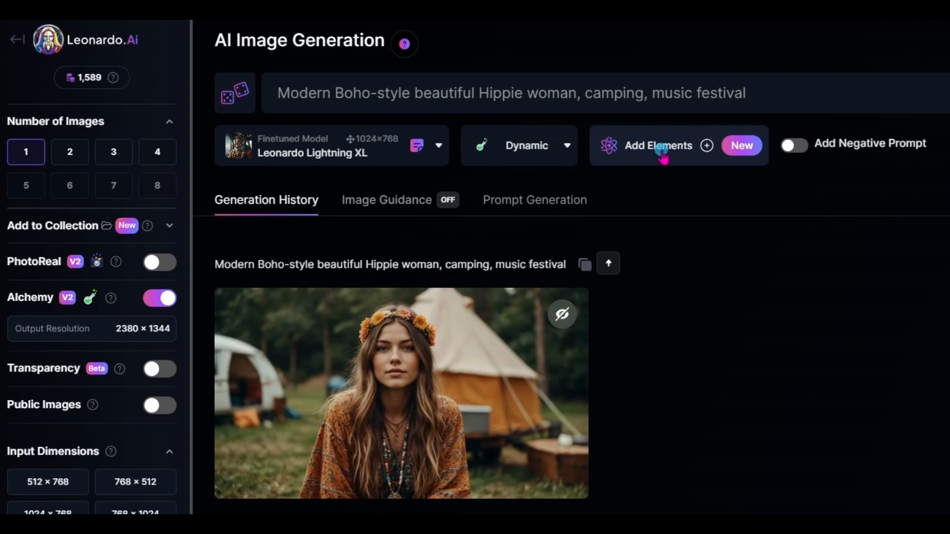
Step: Add the Solarpunk element to the generation settings and generate a new image from the same prompt
left_click(662, 156)
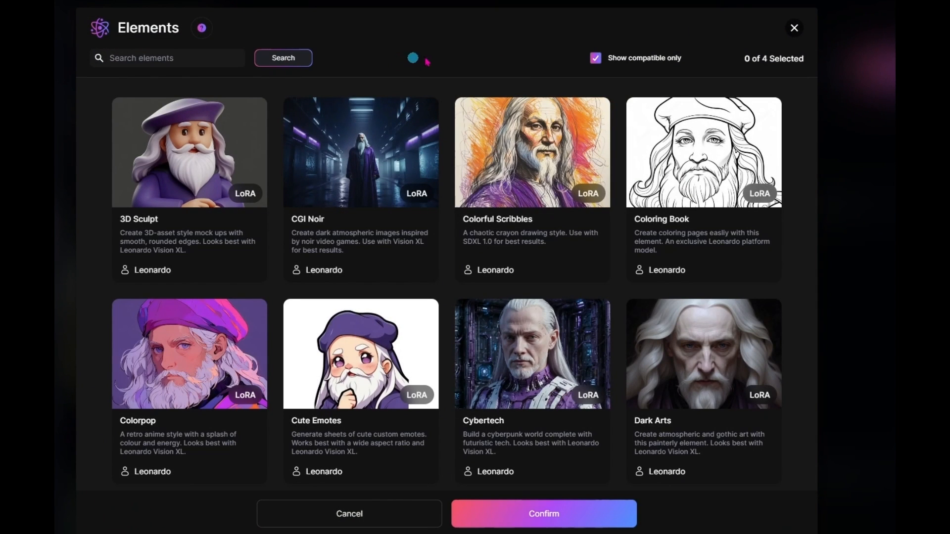
scroll(627, 222, "down", 5)
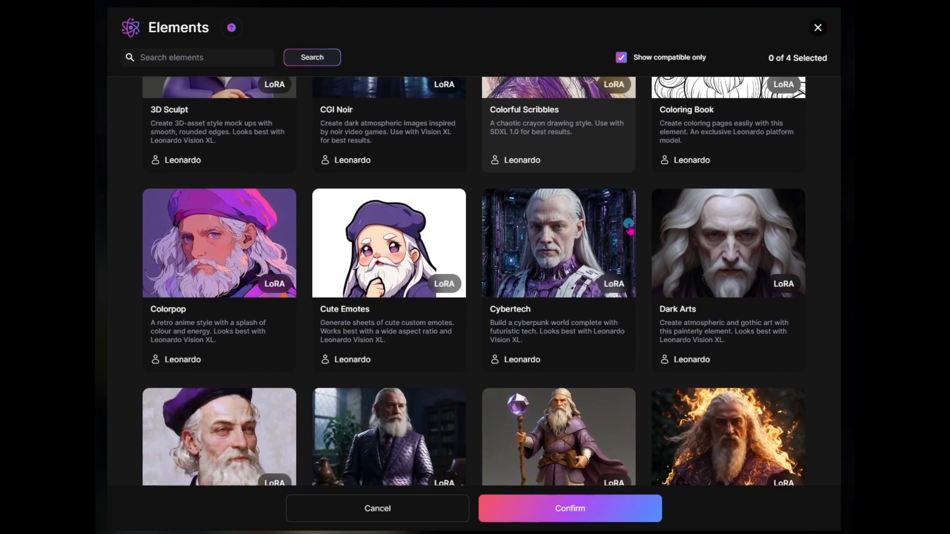
scroll(626, 232, "down", 8)
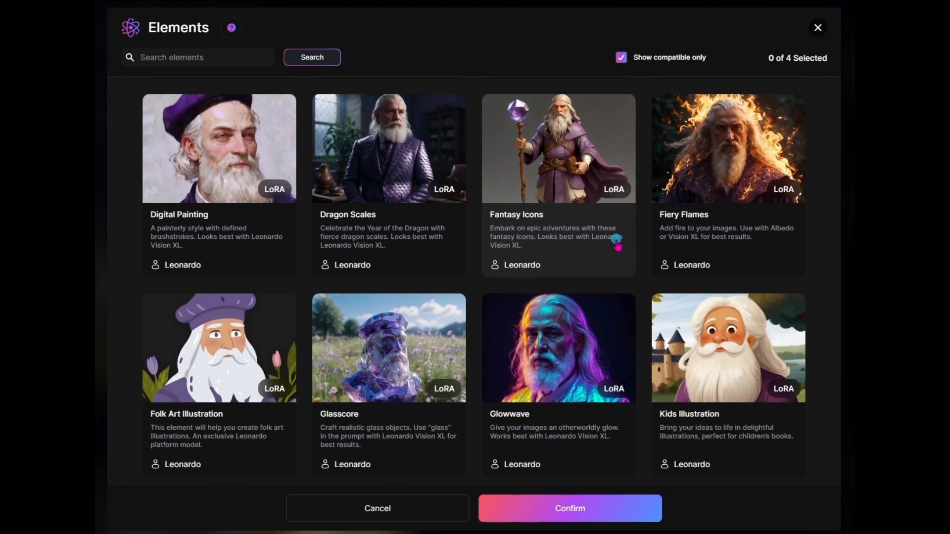
scroll(614, 245, "down", 6)
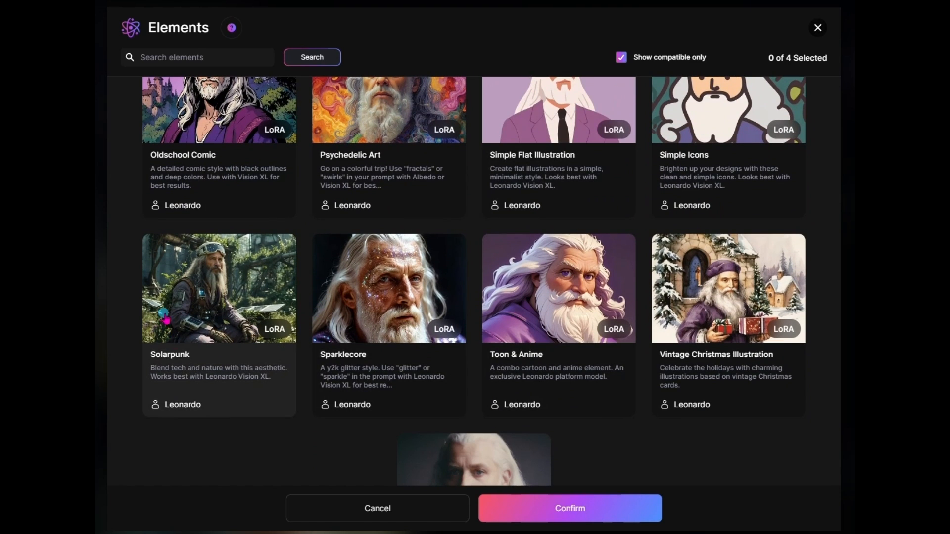
left_click(181, 354)
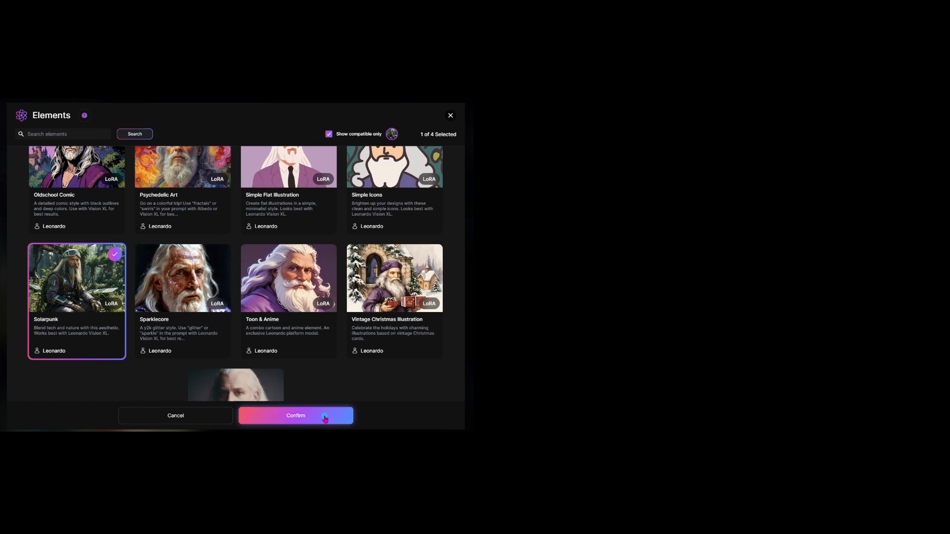
left_click(325, 417)
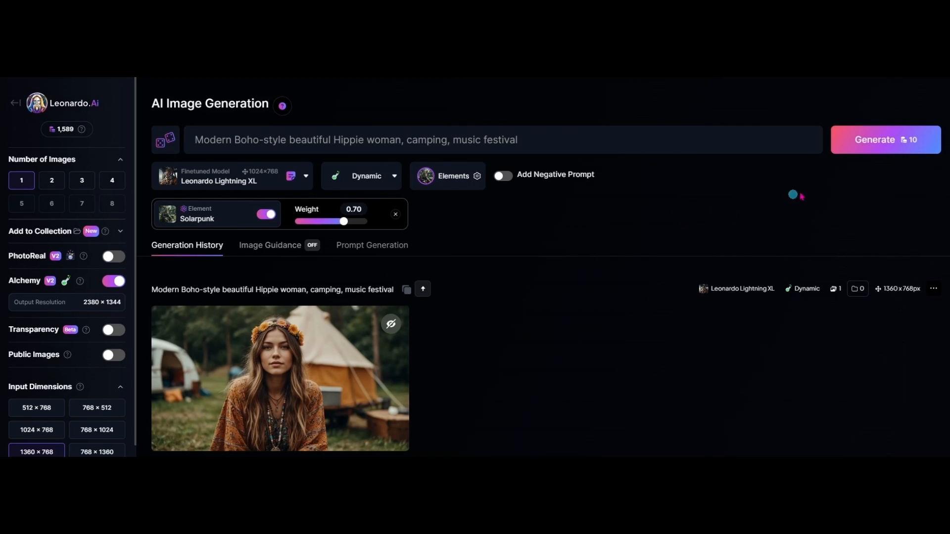
left_click(879, 147)
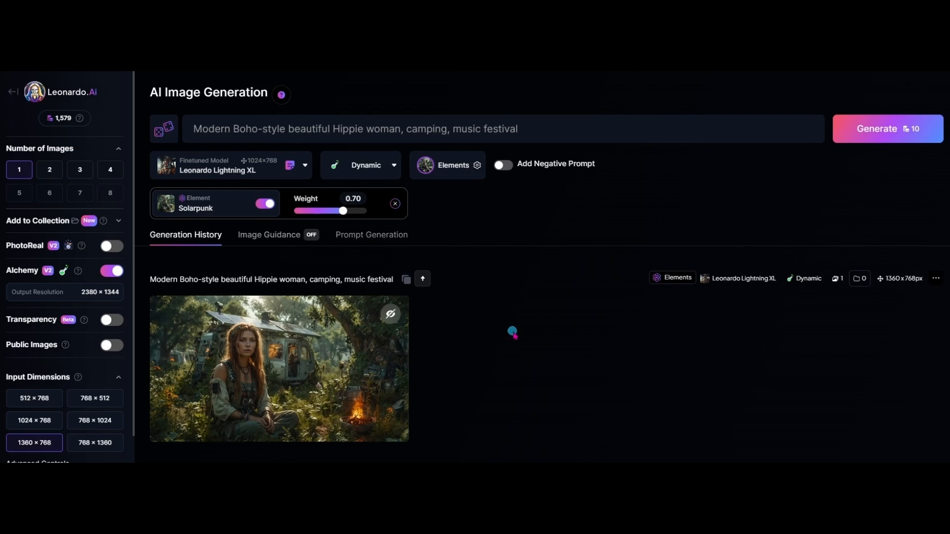
Step: View the Solarpunk image at full size and compare it with the earlier image made without an element
left_click(297, 328)
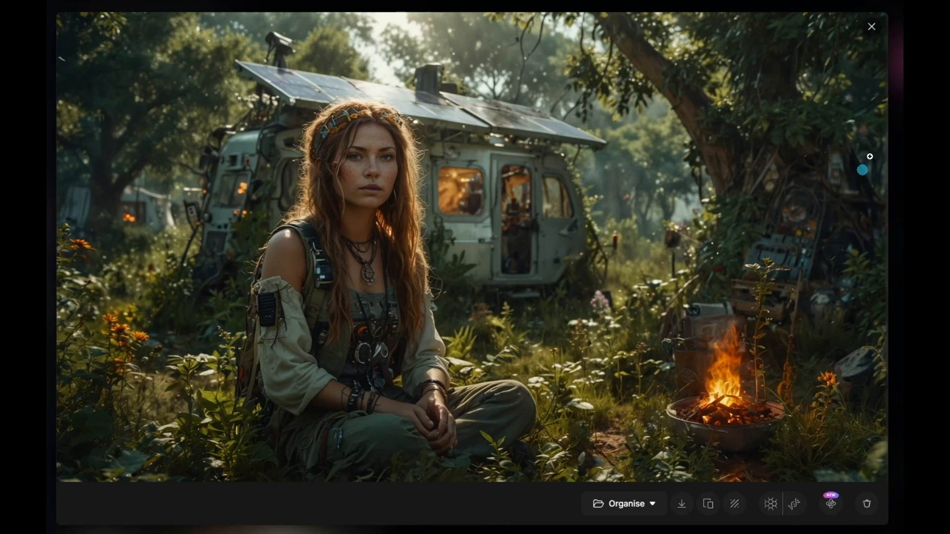
left_click(871, 28)
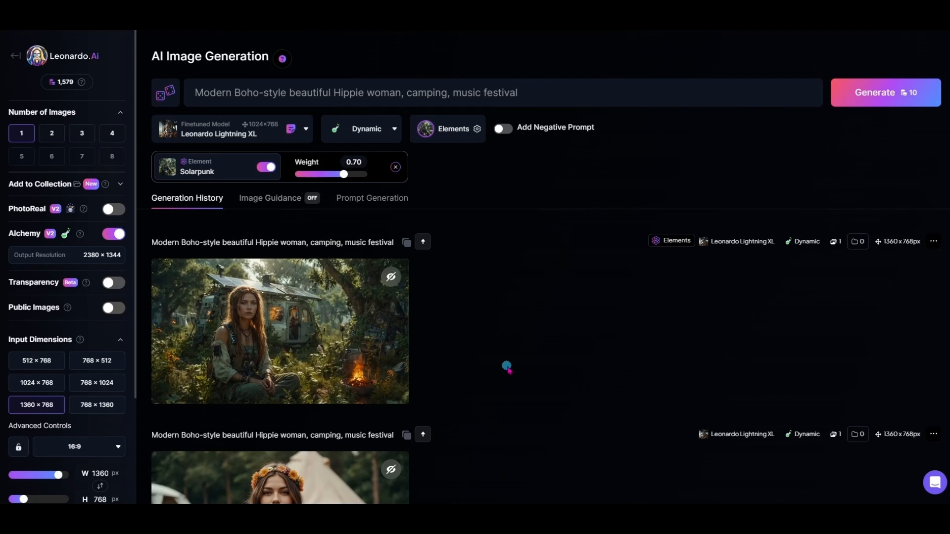
scroll(500, 369, "down", 3)
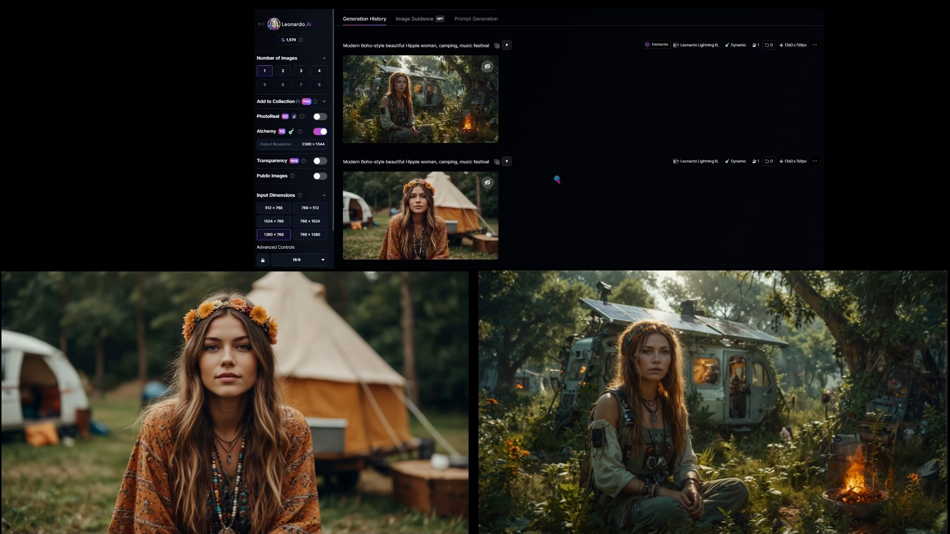
mouse_move(452, 220)
scroll(619, 173, "up", 2)
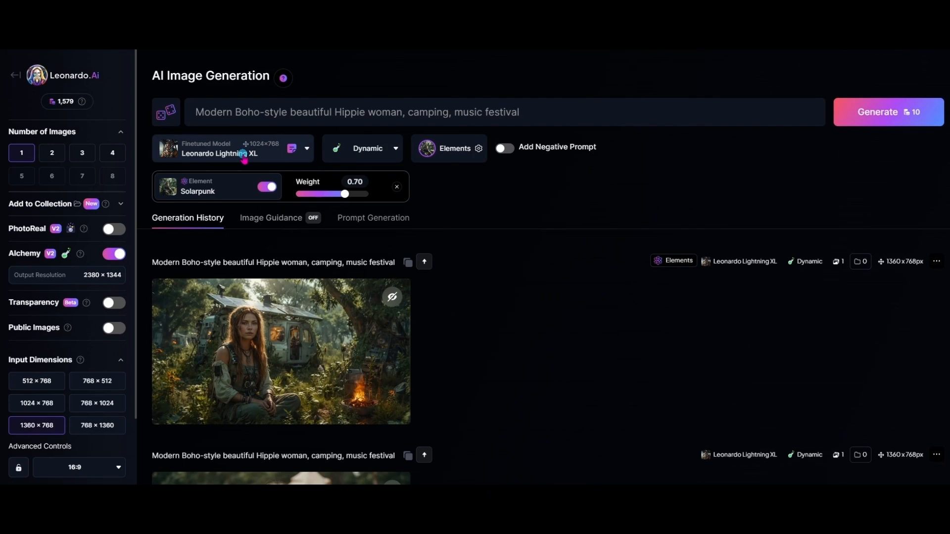
Step: Change the finetuned model to Leonardo Vision XL and generate another image with the Solarpunk element
left_click(244, 157)
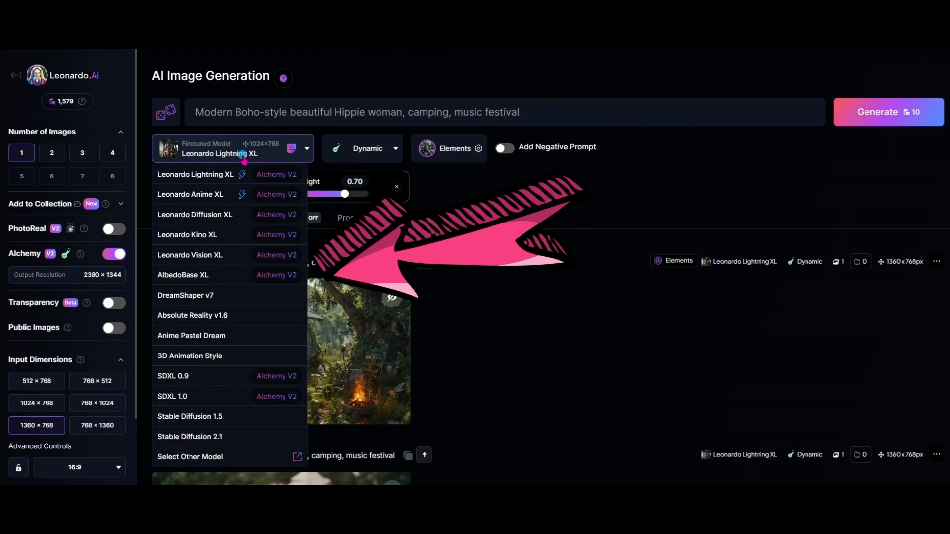
left_click(221, 257)
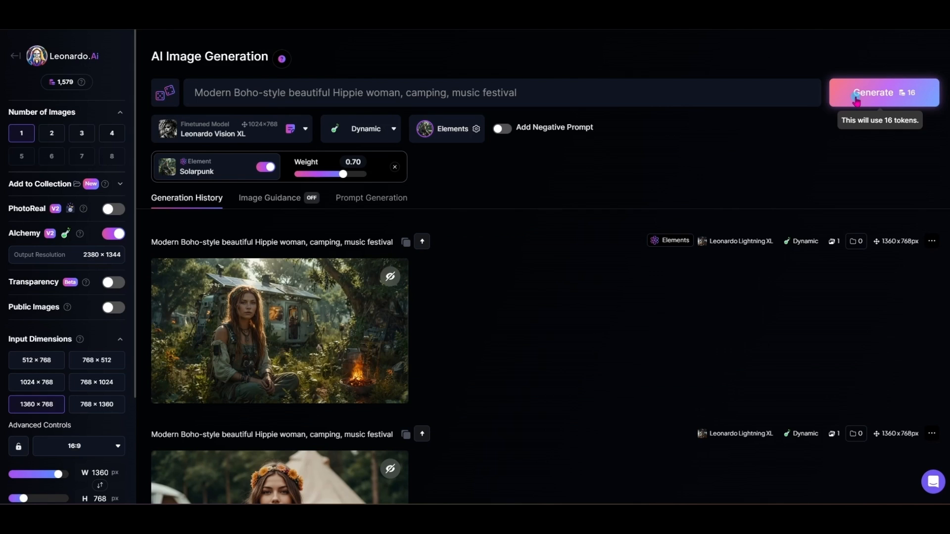
left_click(845, 229)
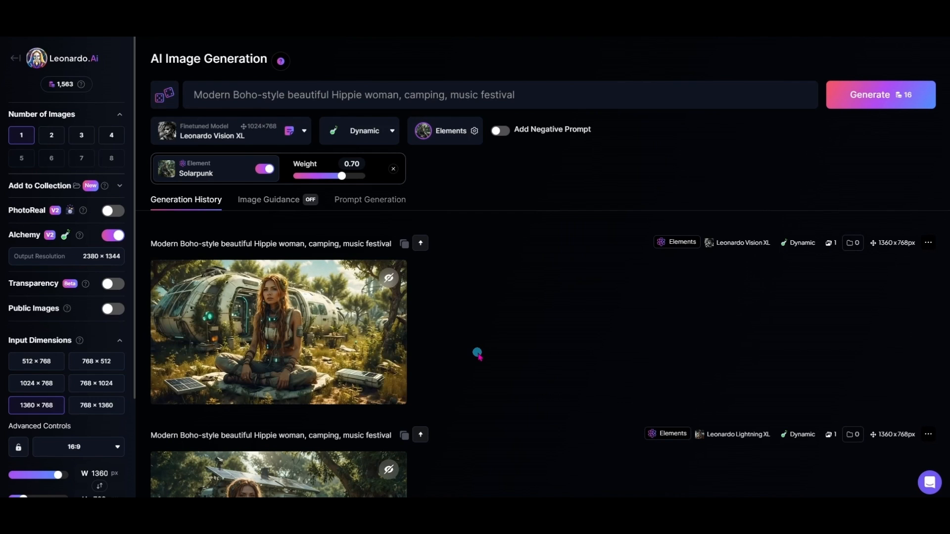
Step: View the Leonardo Vision XL image at full size and compare it with the Lightning XL Solarpunk version
left_click(291, 375)
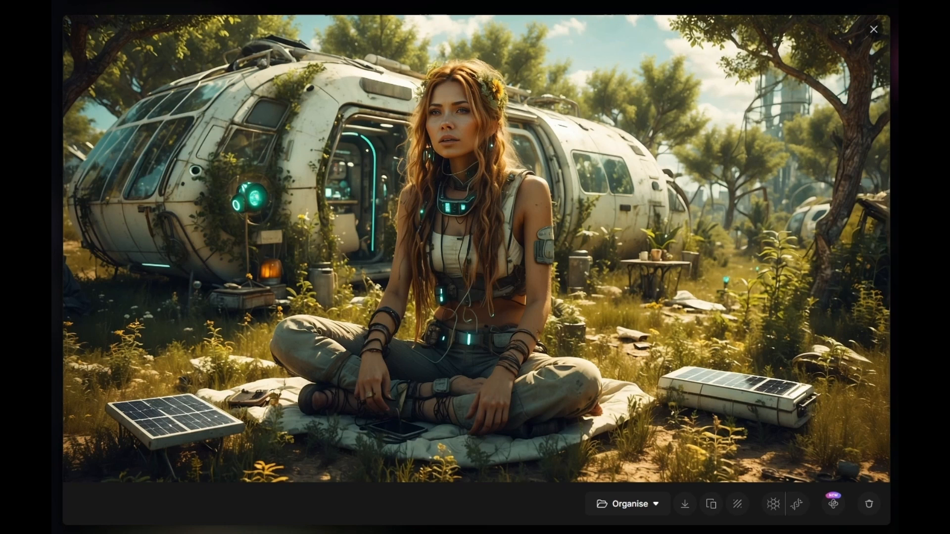
left_click(874, 29)
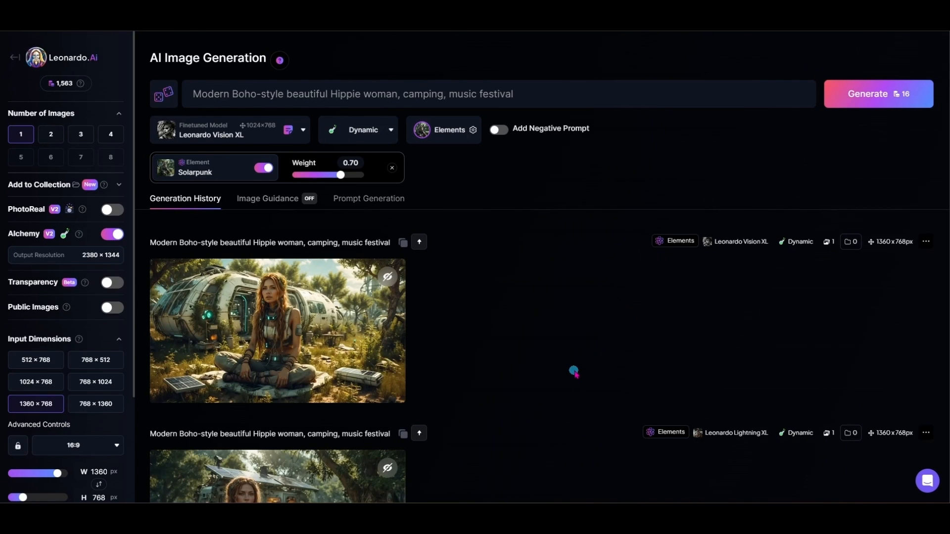
scroll(574, 372, "down", 2)
mouse_move(295, 288)
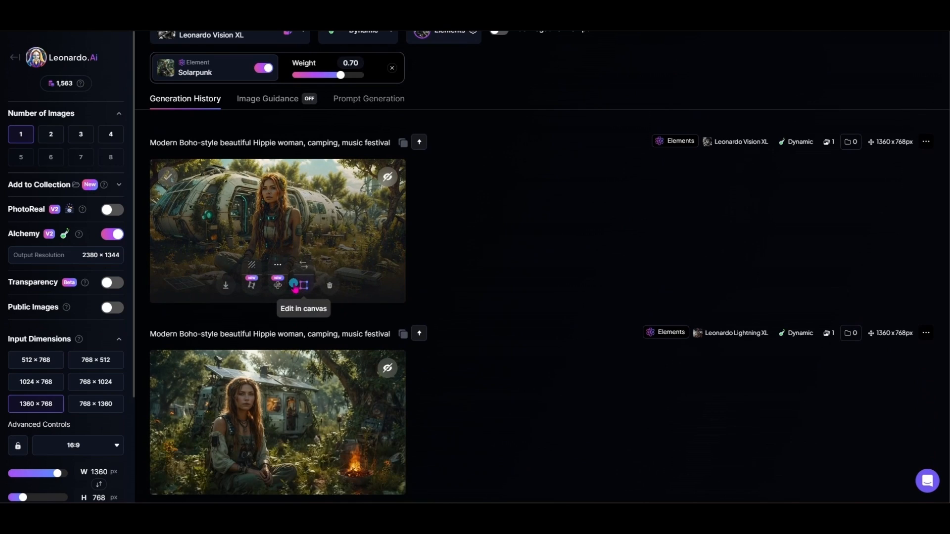
scroll(477, 358, "down", 1)
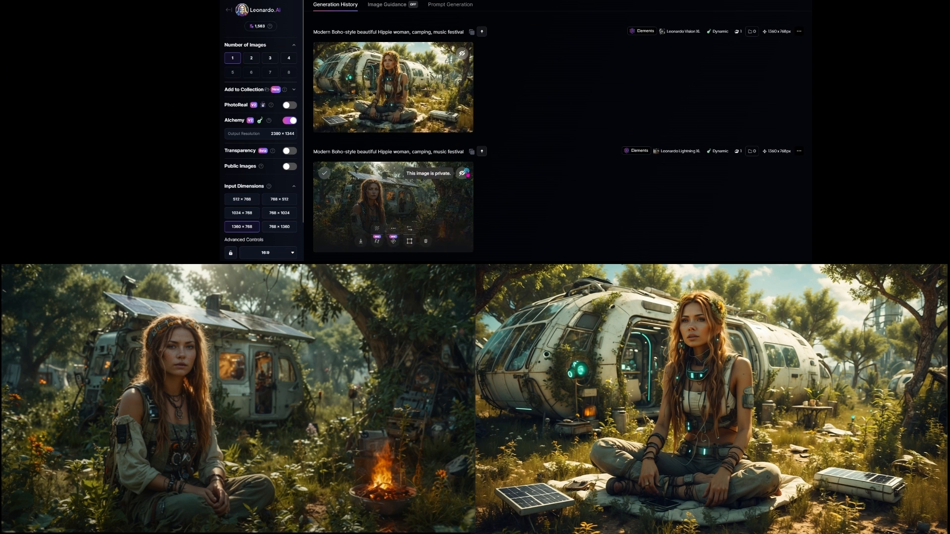
scroll(539, 167, "up", 2)
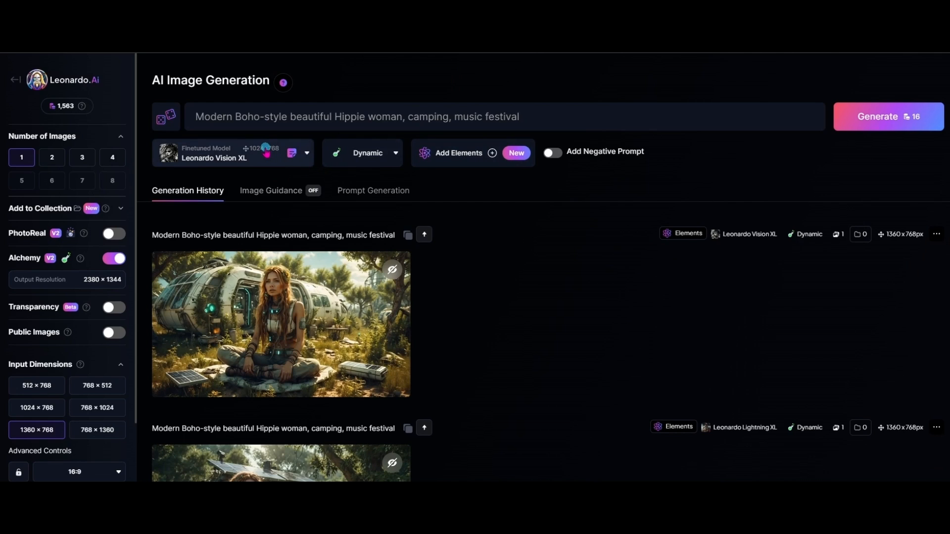
Step: Switch the finetuned model back to Leonardo Lightning XL
left_click(262, 152)
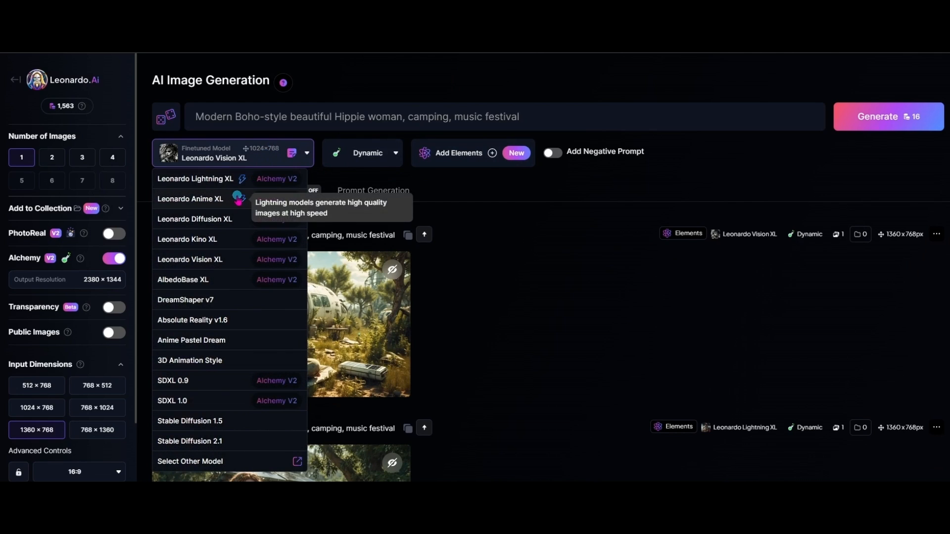
left_click(213, 178)
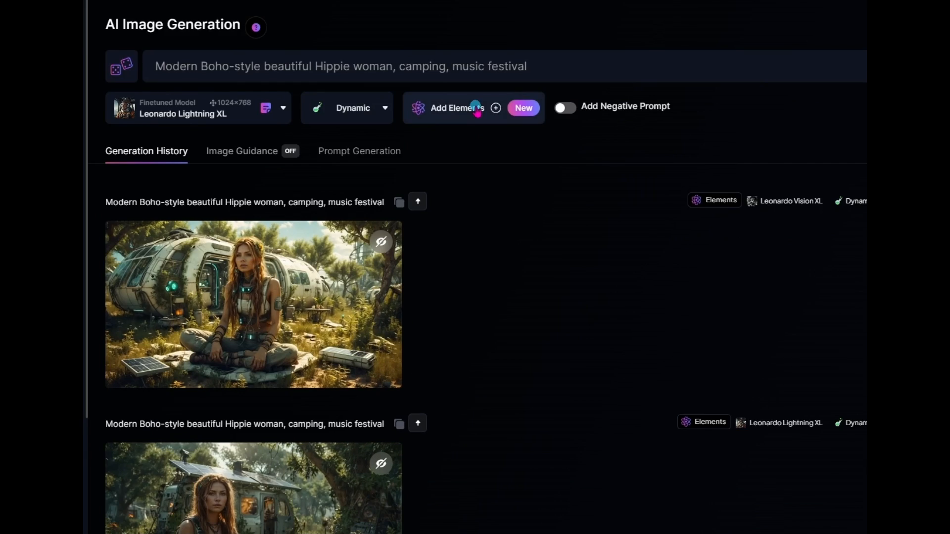
Step: Add the Psychedelic Art element to the image generation
left_click(476, 109)
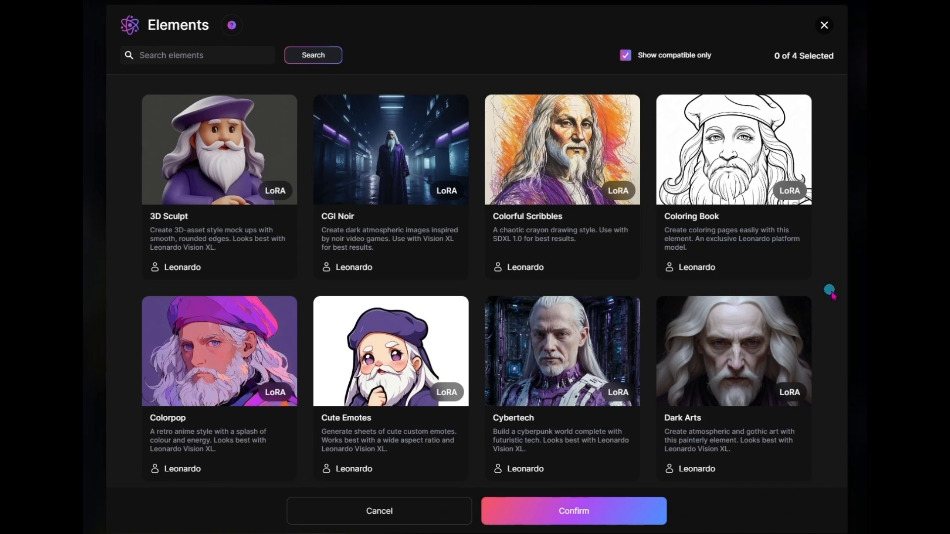
scroll(828, 289, "down", 5)
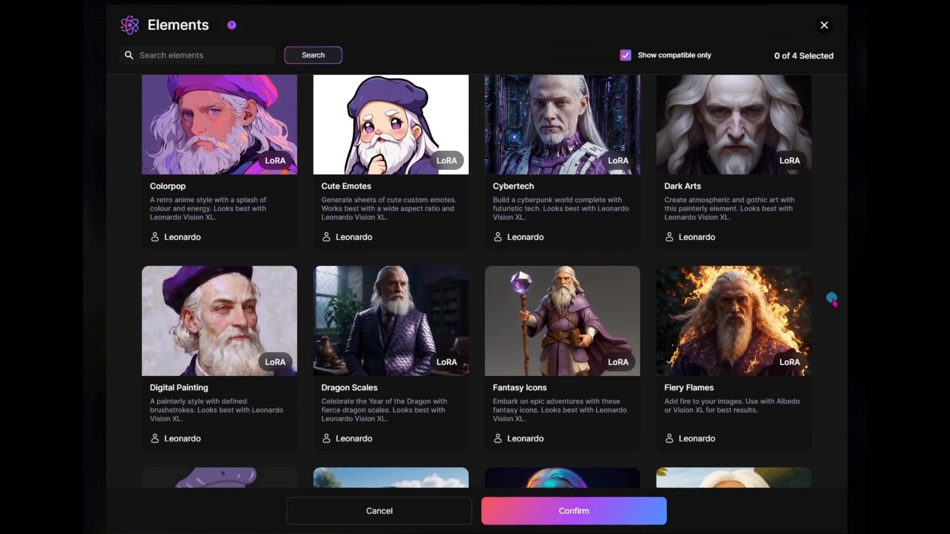
scroll(832, 298, "down", 4)
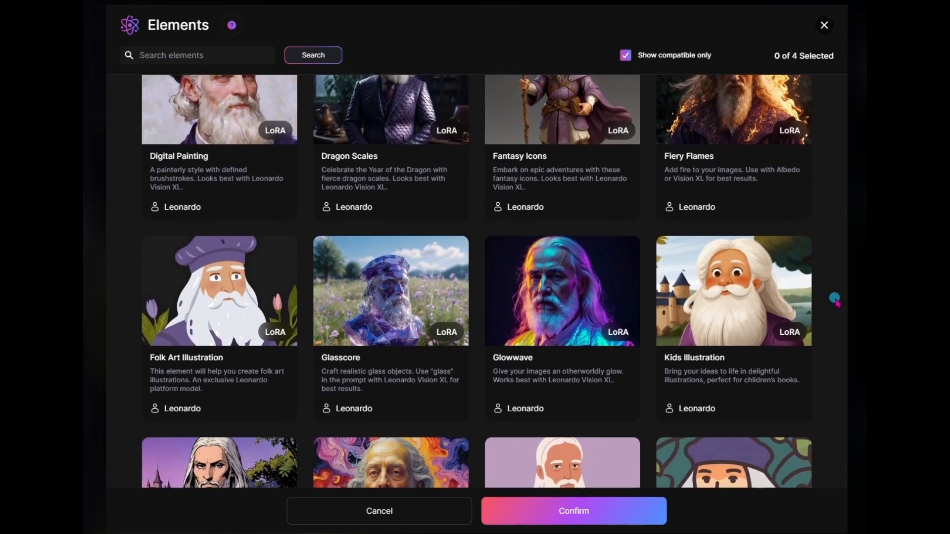
scroll(834, 300, "down", 4)
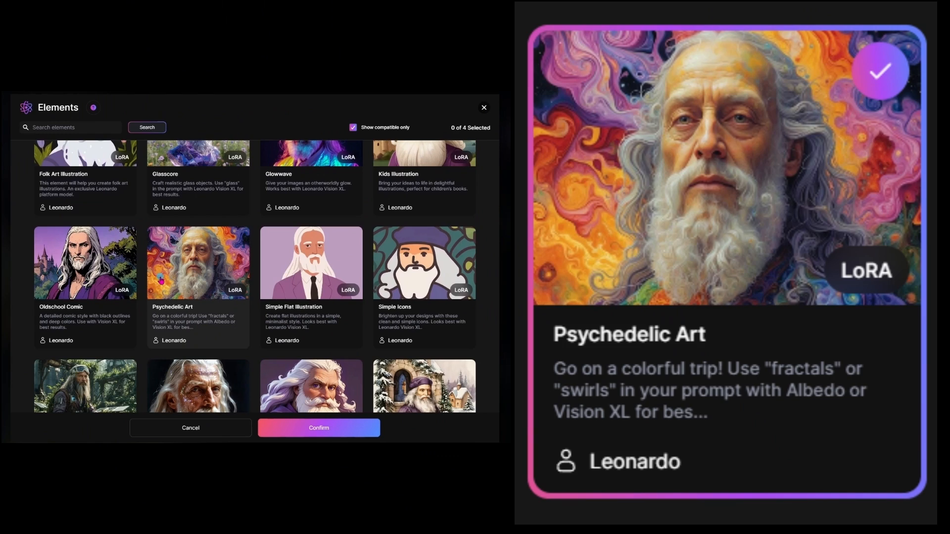
left_click(191, 284)
left_click(340, 428)
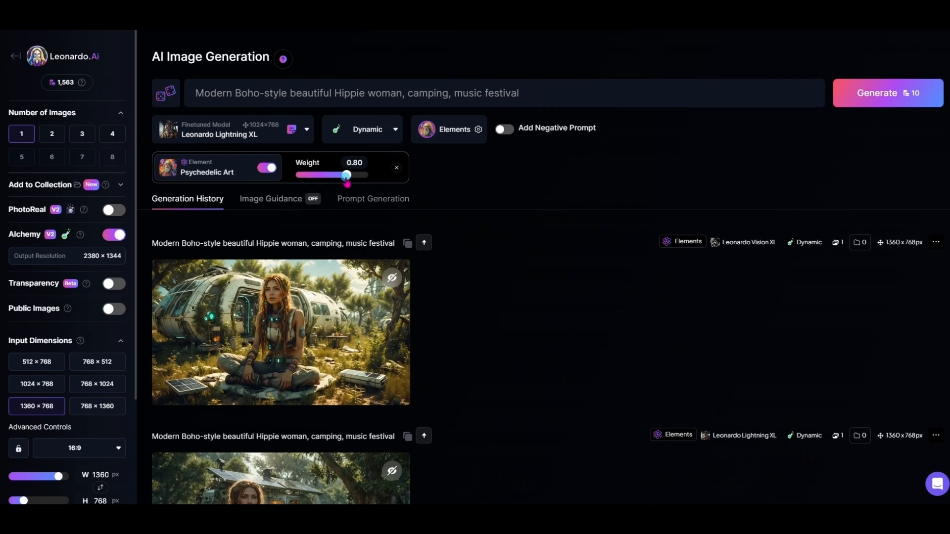
Step: Set the Psychedelic Art weight to 0.70 and generate an image with Leonardo Lightning XL
left_click_drag(348, 184, 346, 183)
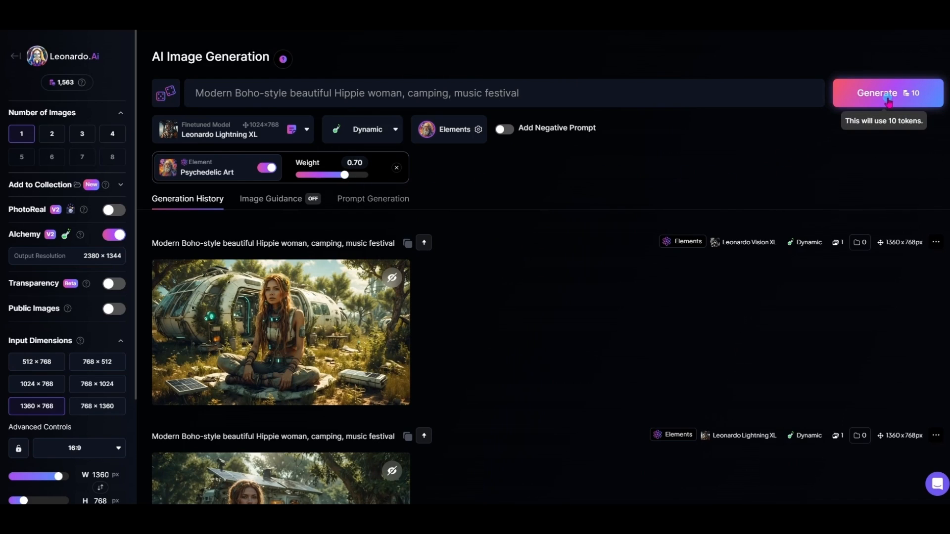
scroll(693, 254, "down", 1)
scroll(693, 252, "up", 1)
left_click(844, 99)
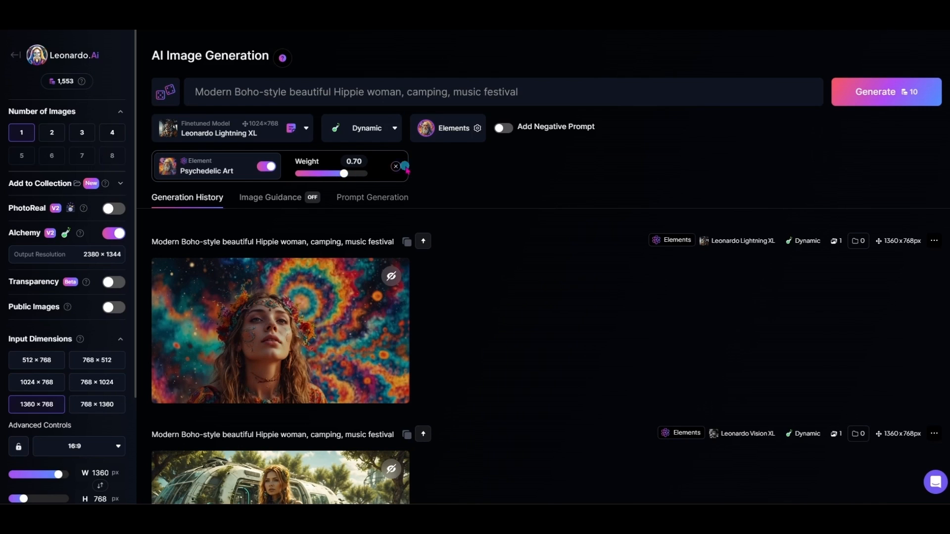
Step: Remove the current element and select both Psychedelic Art and Solarpunk as elements
left_click(395, 167)
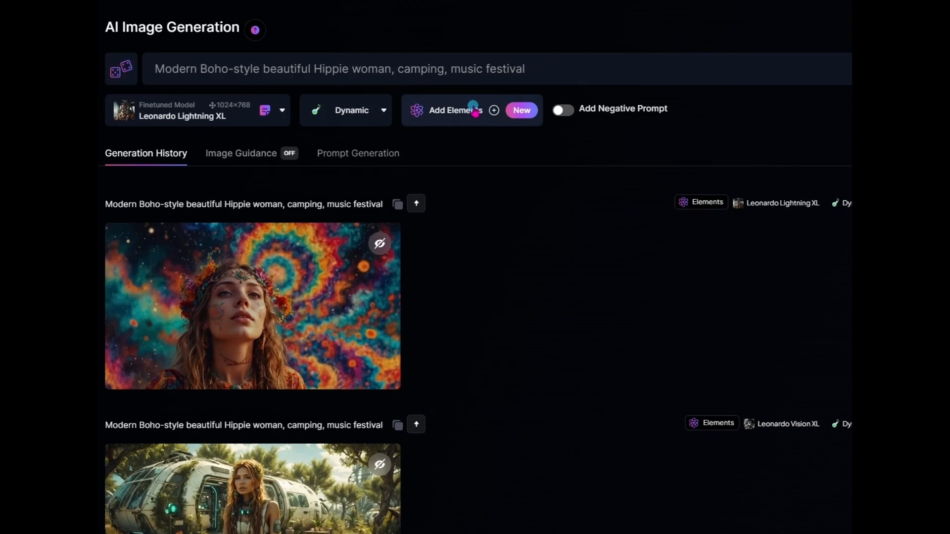
left_click(465, 128)
scroll(454, 307, "down", 13)
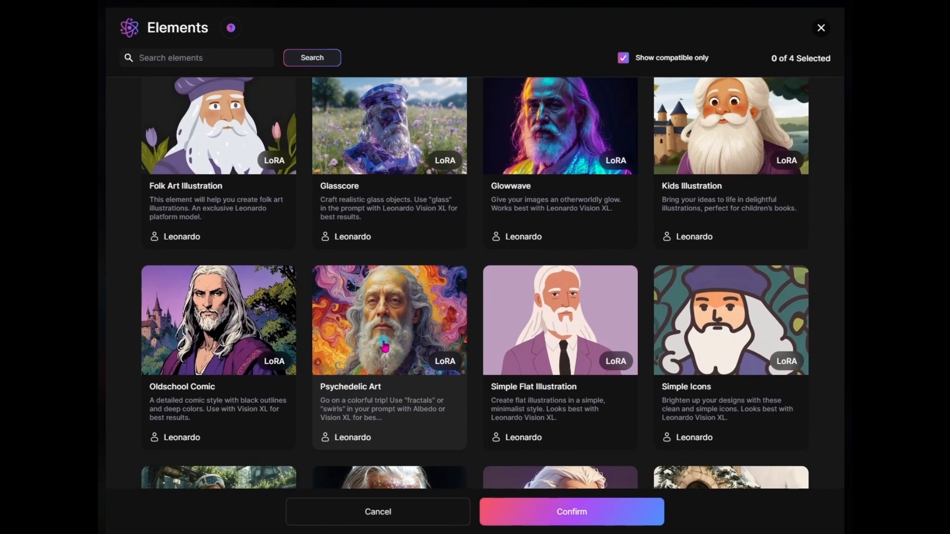
left_click(384, 345)
scroll(232, 394, "down", 4)
left_click(232, 392)
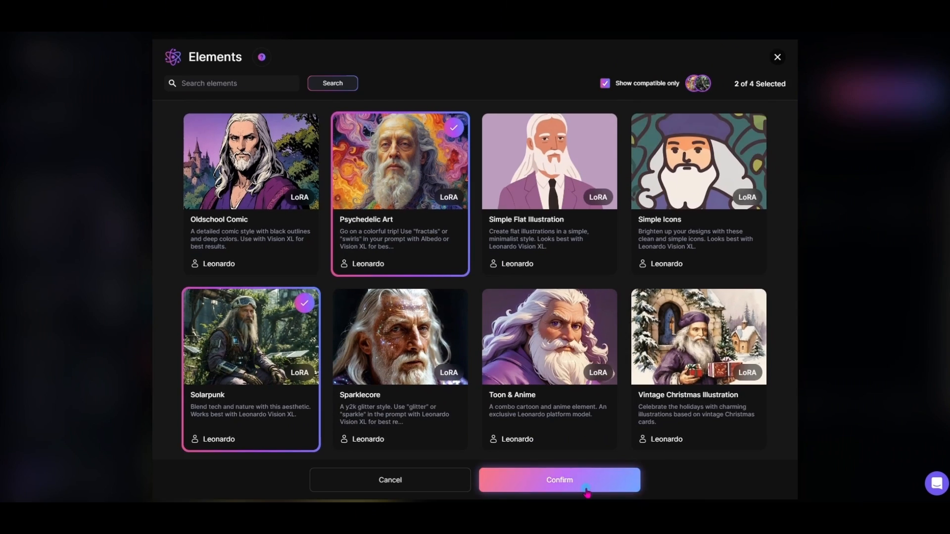
left_click(559, 480)
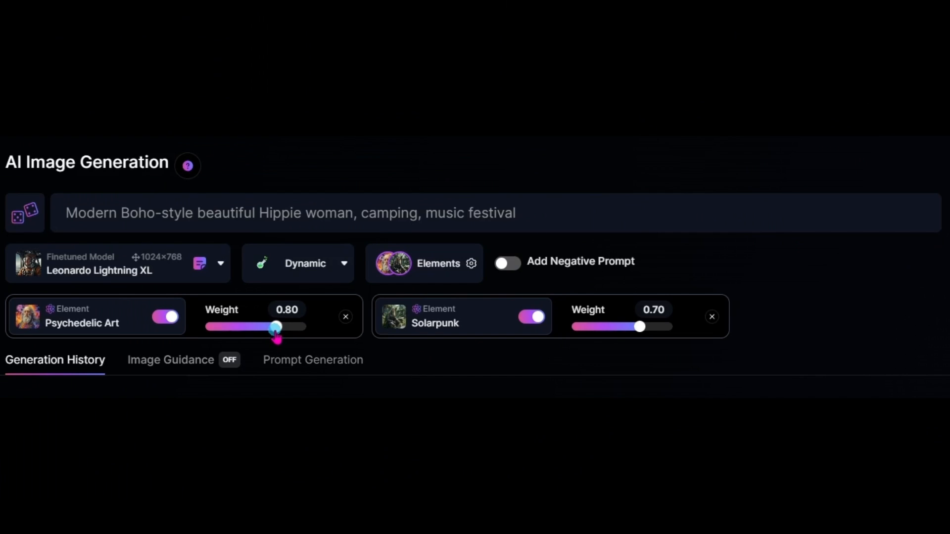
Step: Set the Psychedelic Art and Solarpunk weights to 0.30 each and generate an image
left_click_drag(277, 337, 265, 341)
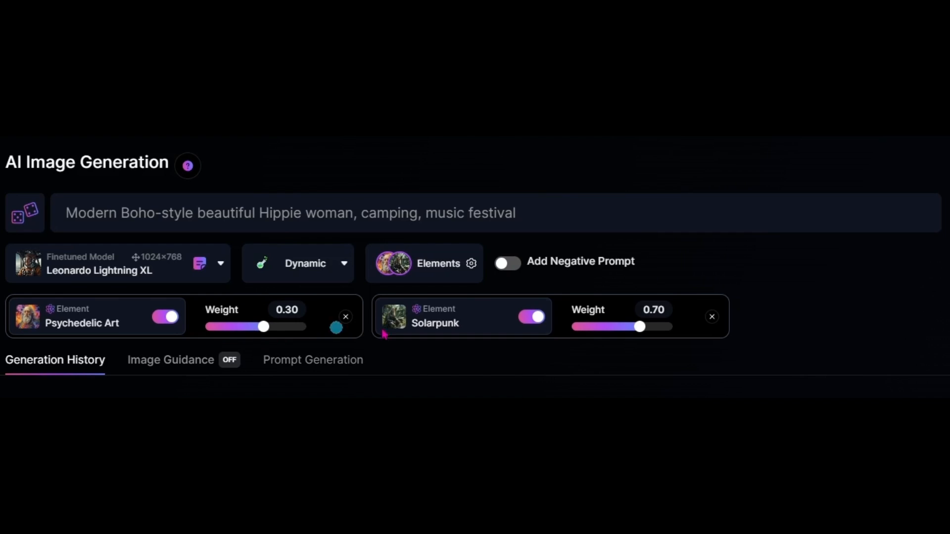
left_click_drag(639, 336, 631, 338)
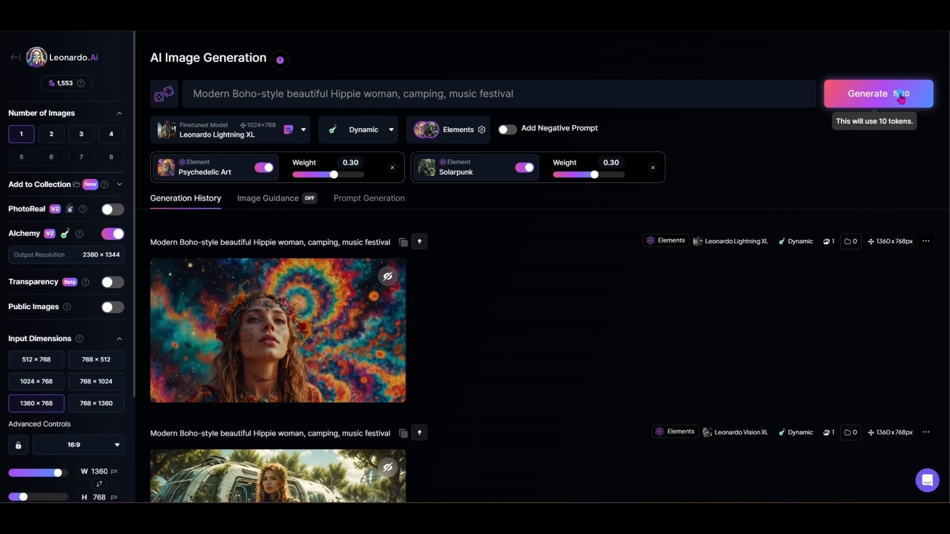
left_click(901, 97)
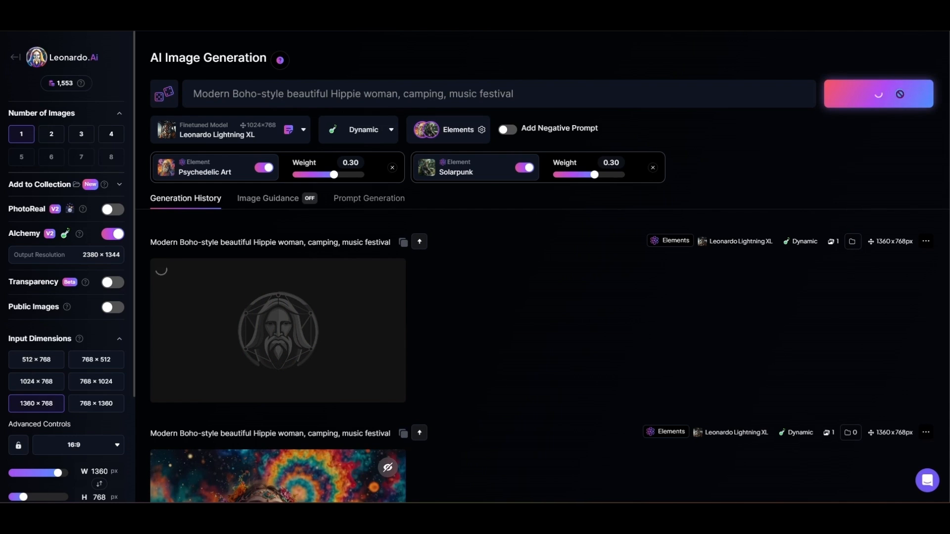
Step: View the image combining Psychedelic Art and Solarpunk at full size, then close it
mouse_move(294, 339)
left_click(315, 319)
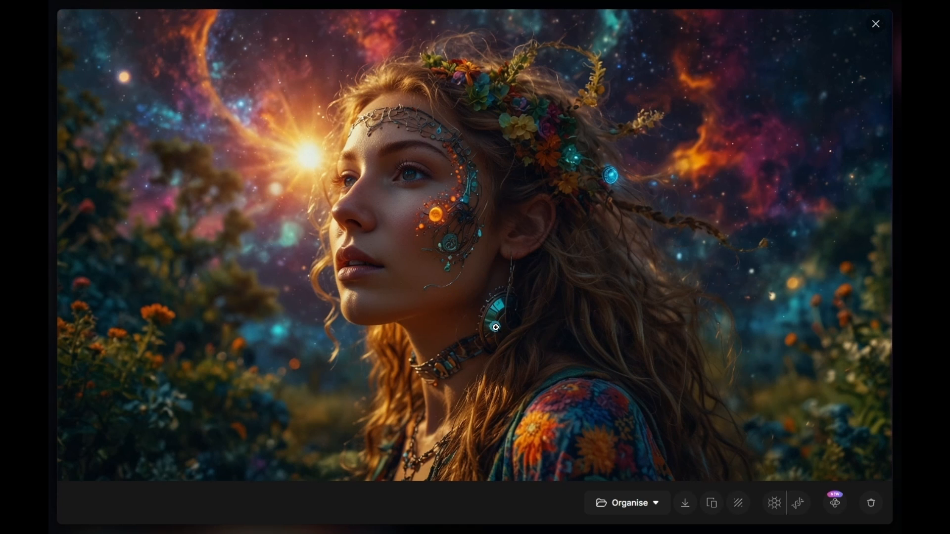
left_click(495, 366)
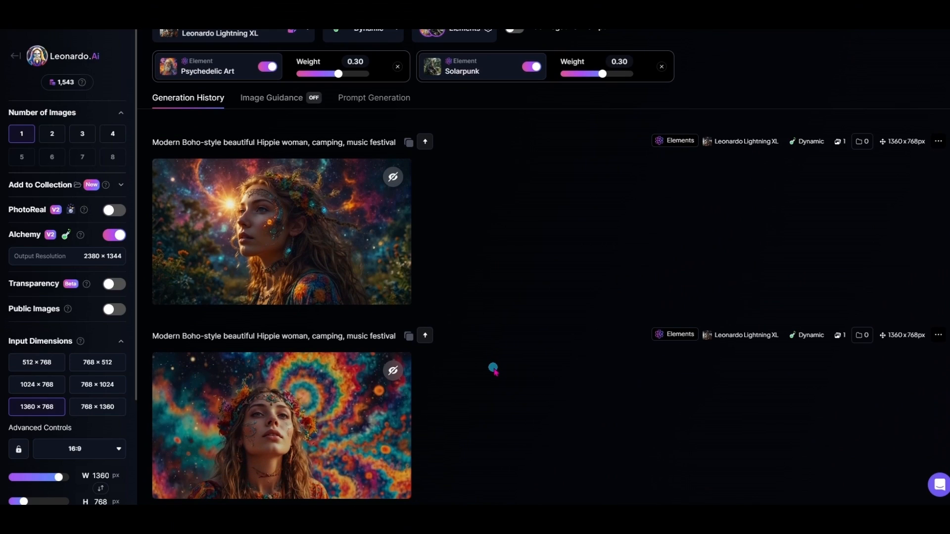
Step: Add Glowwave as a third element alongside Psychedelic Art and Solarpunk
scroll(493, 368, "up", 2)
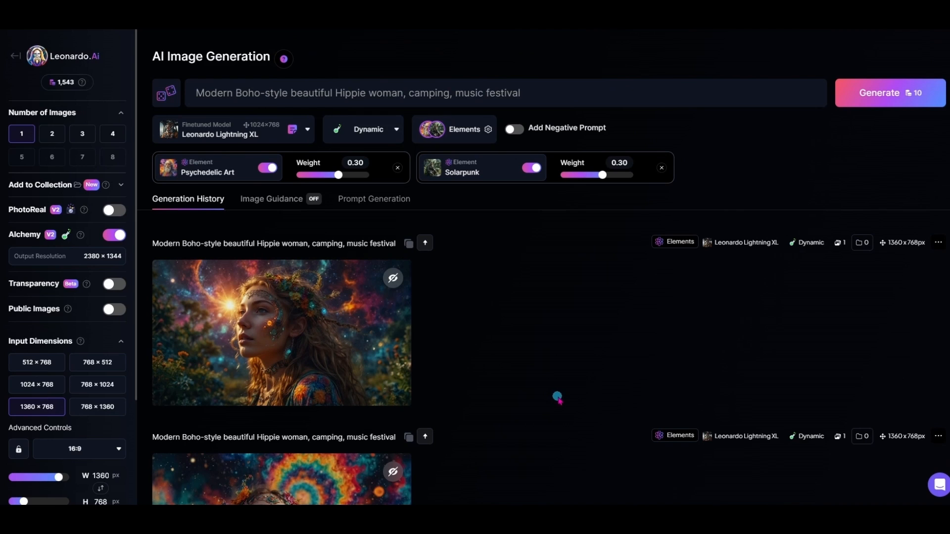
left_click(467, 130)
scroll(451, 384, "down", 5)
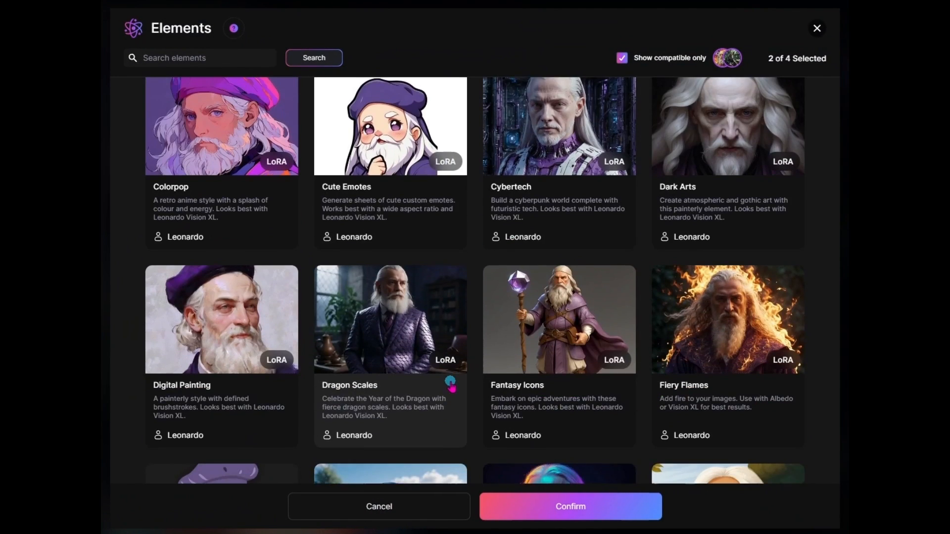
scroll(450, 383, "down", 3)
left_click(549, 304)
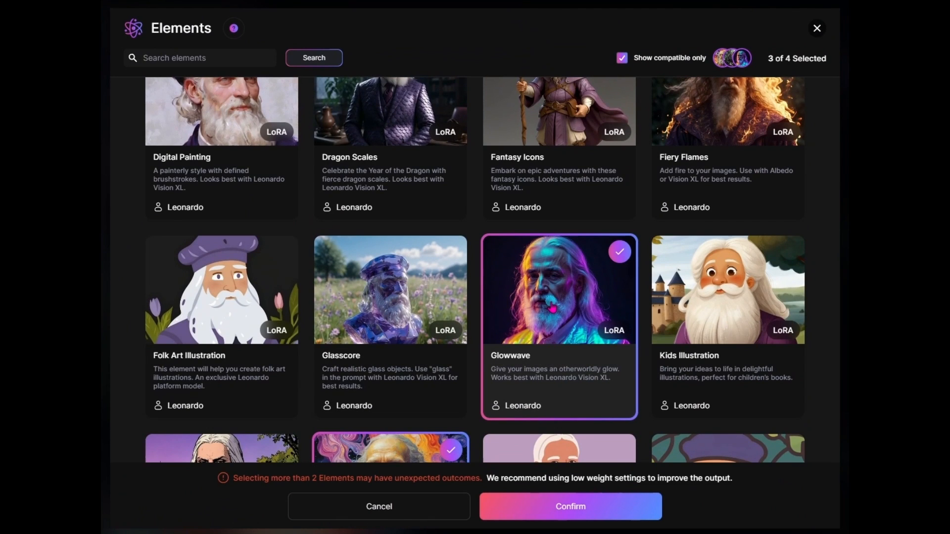
scroll(576, 243, "down", 3)
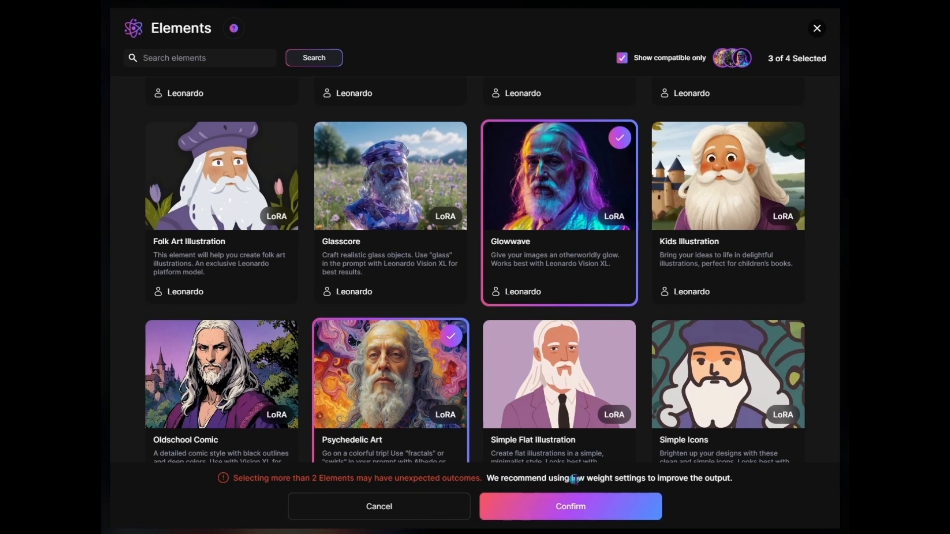
left_click(620, 511)
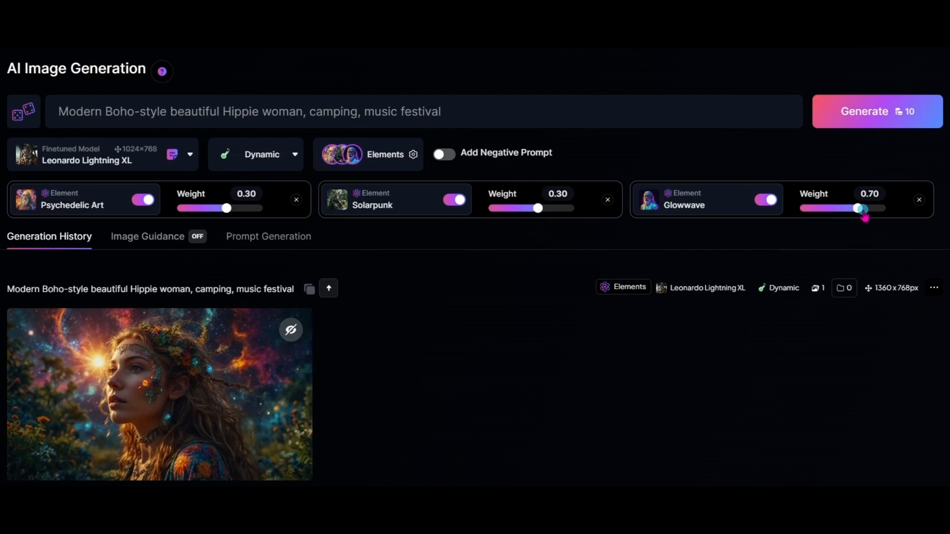
Step: Set the Glowwave weight to 0.30 and generate an image with the three elements
left_click_drag(864, 217, 850, 219)
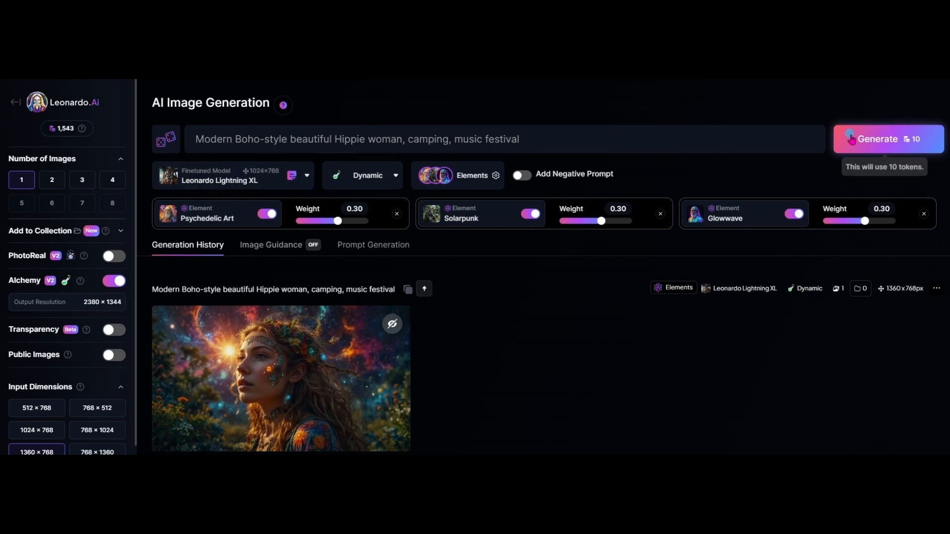
left_click(863, 142)
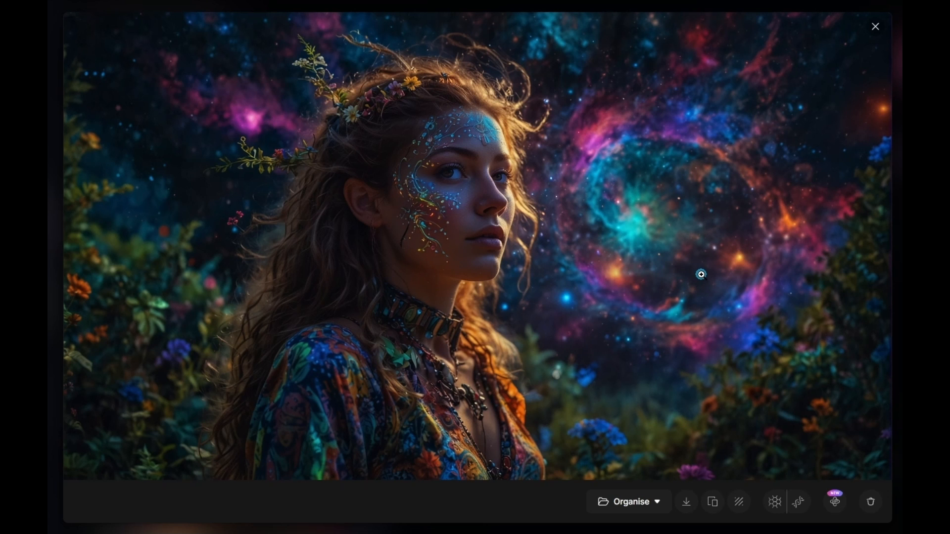
Step: Compare the three-element image with the earlier Psychedelic Art-only image at full size
key("Escape")
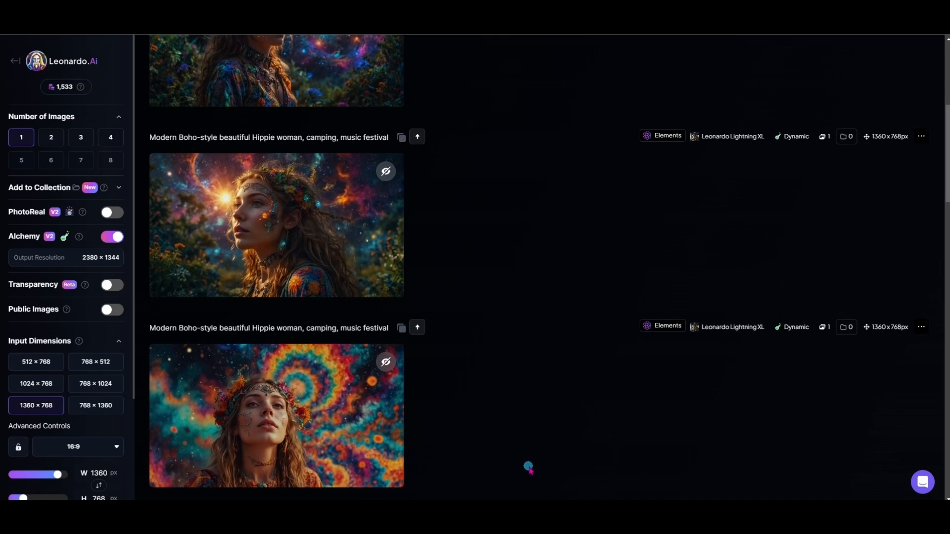
left_click(311, 421)
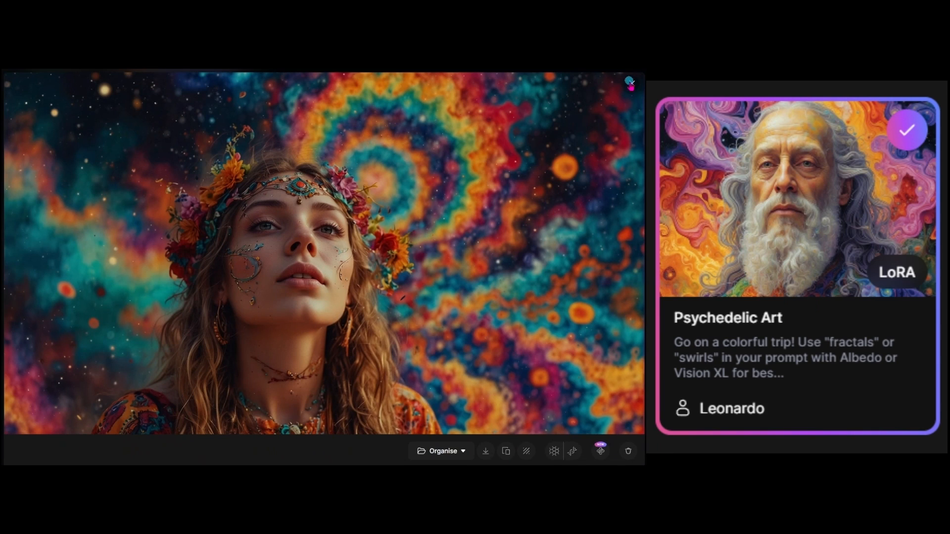
left_click(631, 83)
left_click(135, 219)
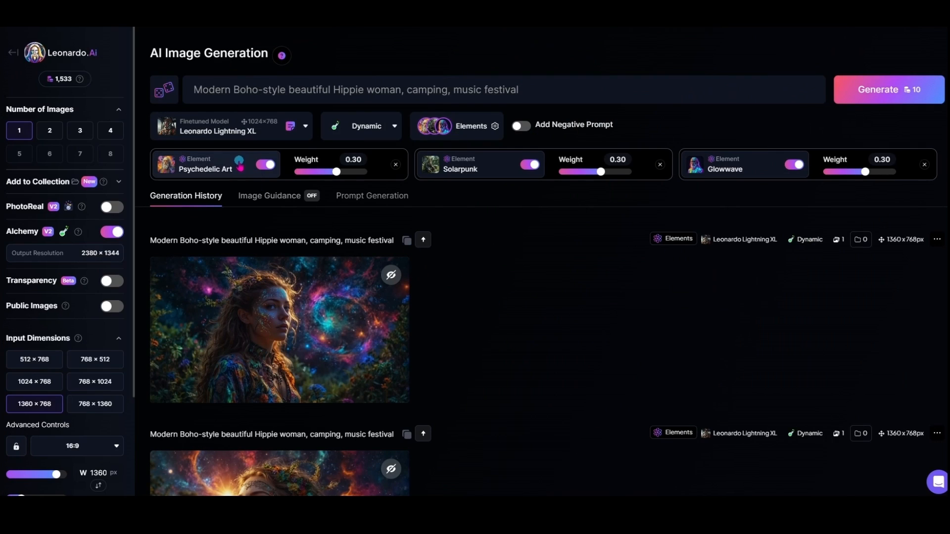
Step: Change the finetuned model to Leonardo Vision XL and generate another image with the same three elements
left_click(280, 128)
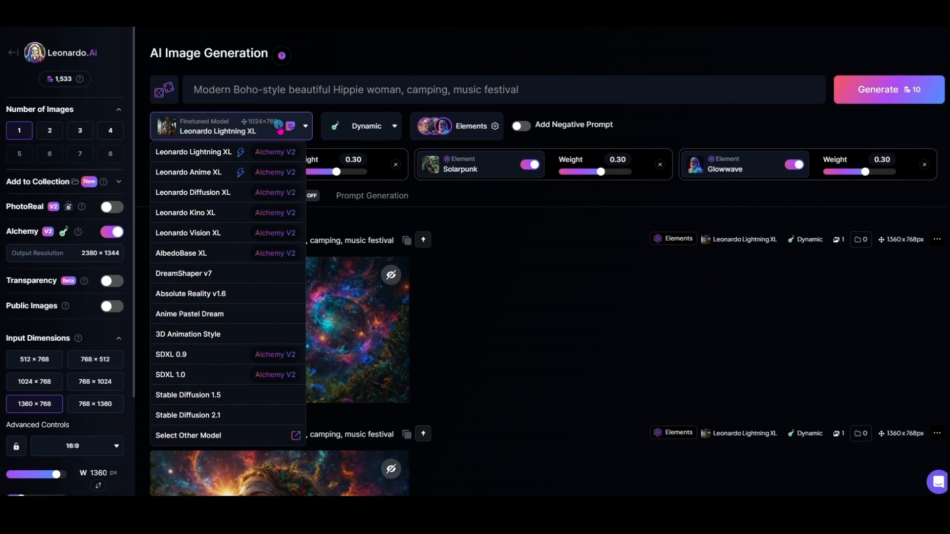
left_click(209, 235)
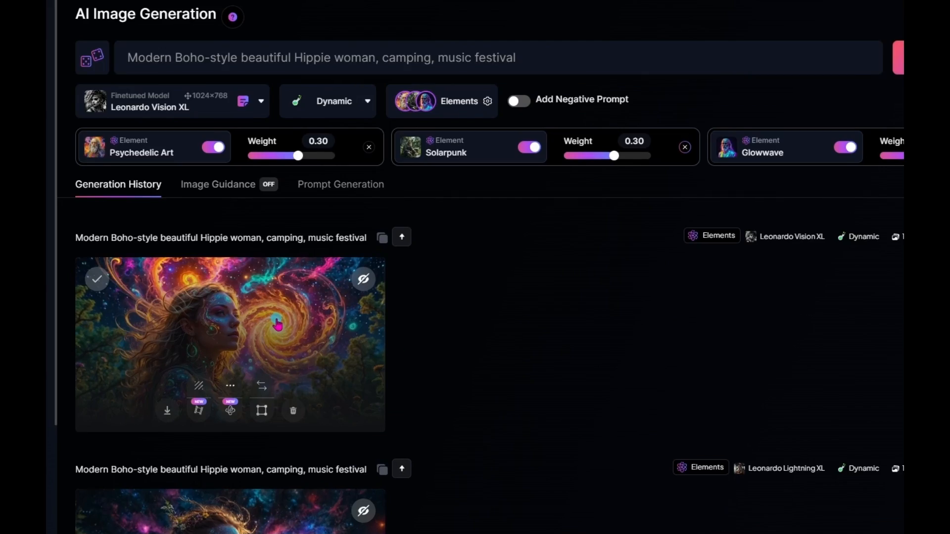
Step: Upscale the new Leonardo Vision XL image with Alchemy Upscale, using Low refiner strength and Smooth Mode turned on
left_click(316, 325)
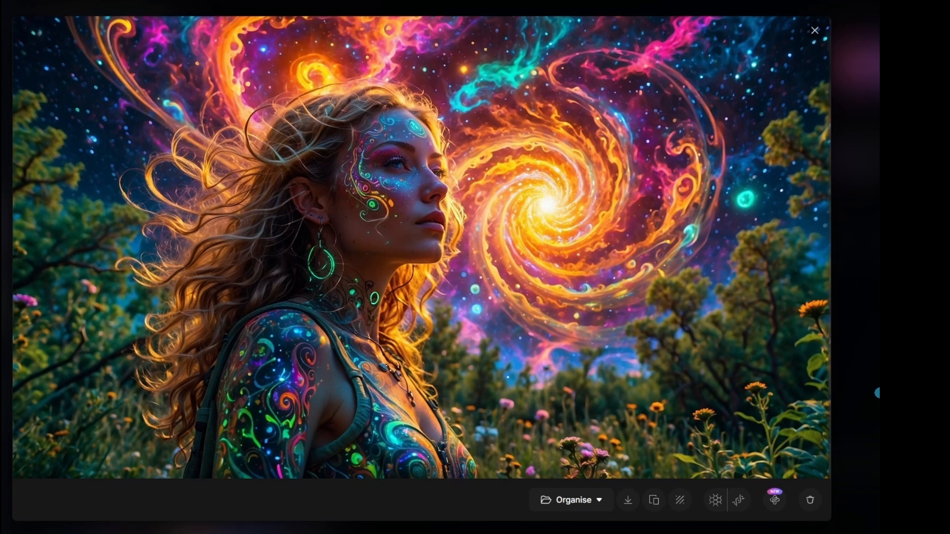
left_click(777, 503)
left_click(539, 194)
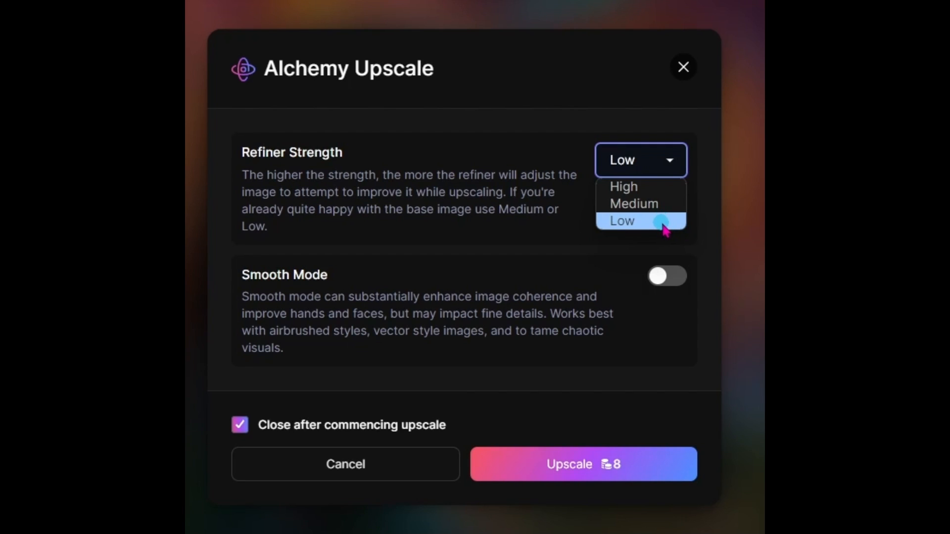
left_click(662, 224)
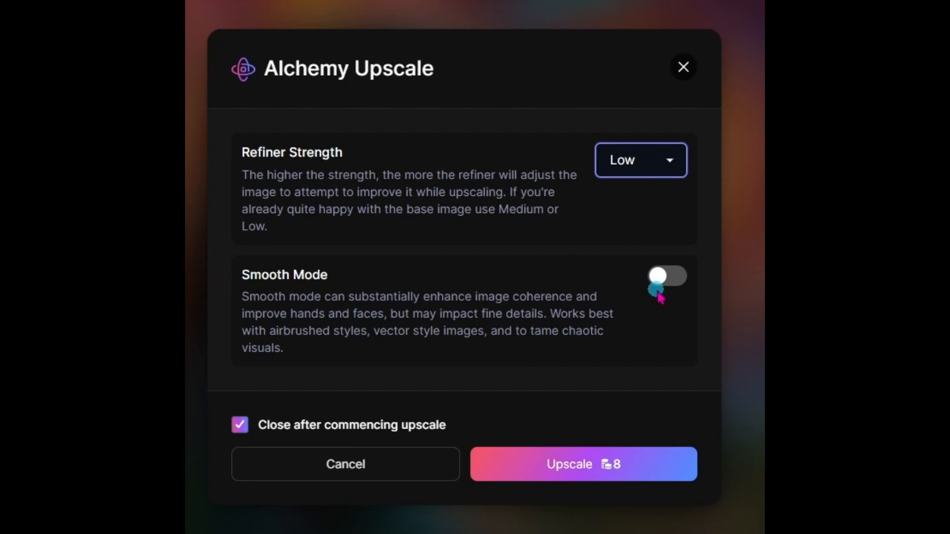
left_click(694, 272)
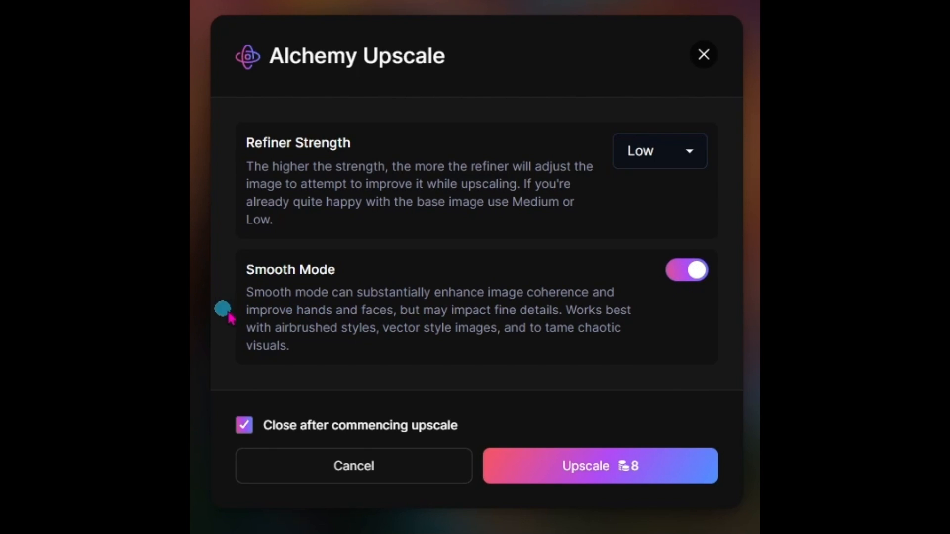
left_click_drag(251, 310, 399, 312)
left_click(654, 328)
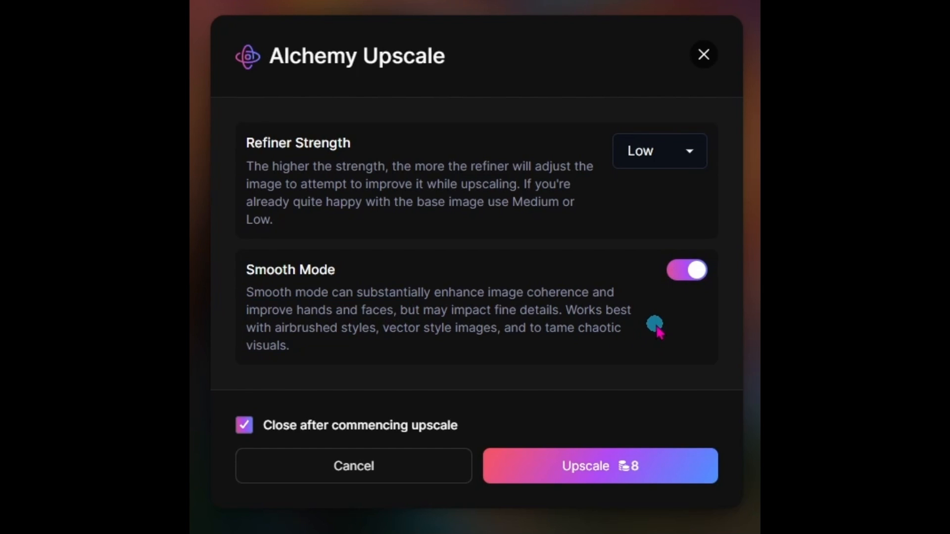
left_click(682, 477)
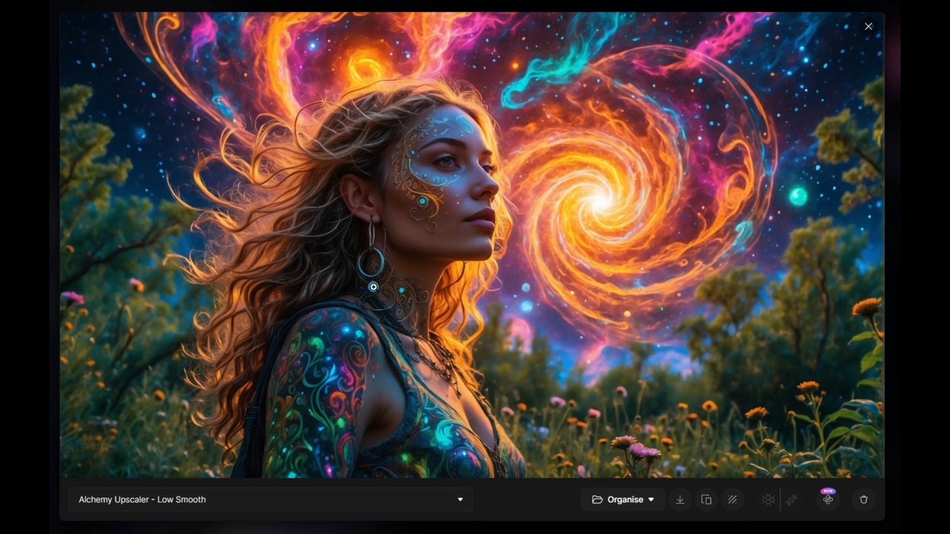
Step: Compare the original Leonardo Vision XL image with its Alchemy Upscaler - Low Smooth version by switching between them at full size
left_click(198, 501)
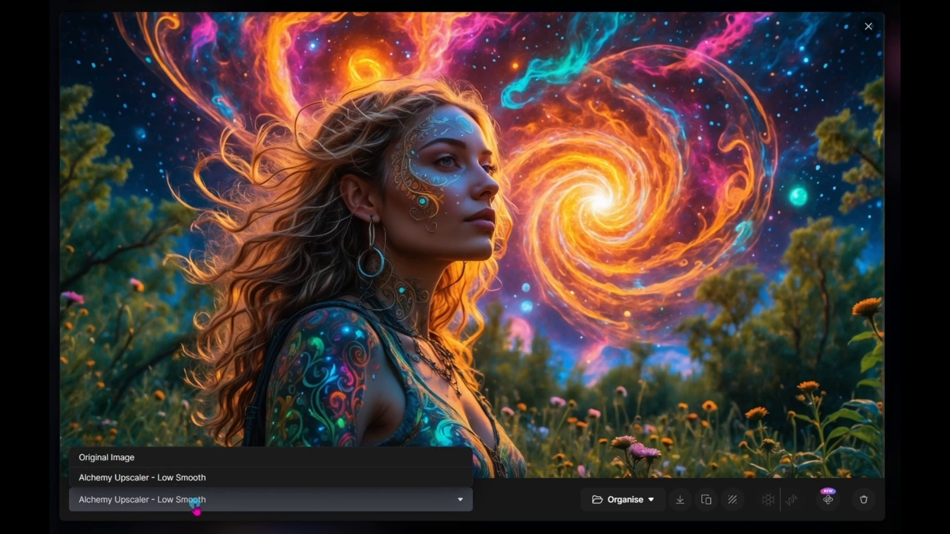
left_click(155, 461)
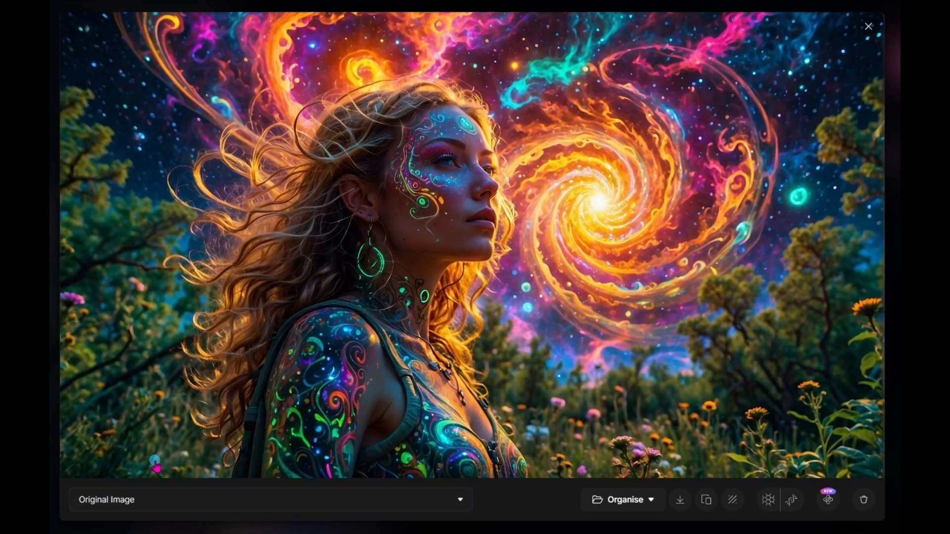
left_click(153, 501)
left_click(159, 478)
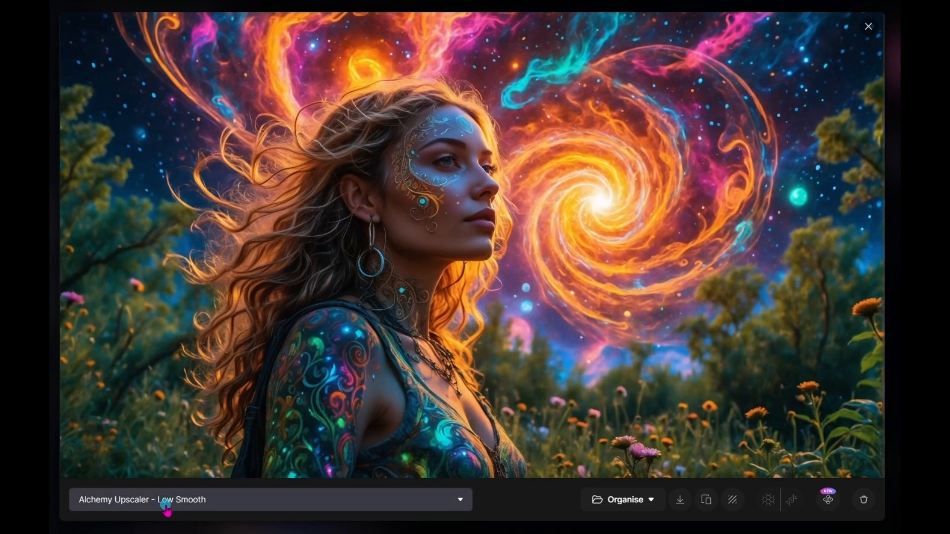
left_click(167, 504)
left_click(166, 458)
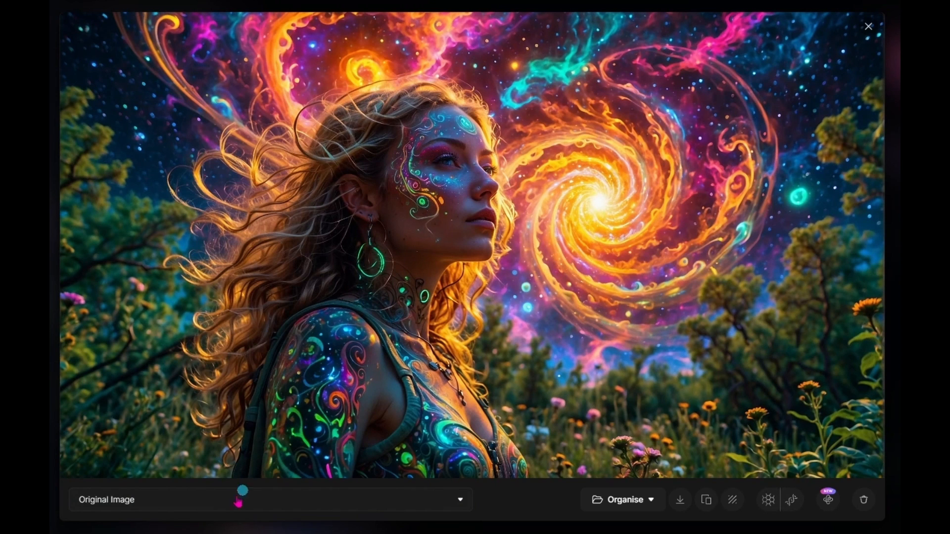
left_click(176, 511)
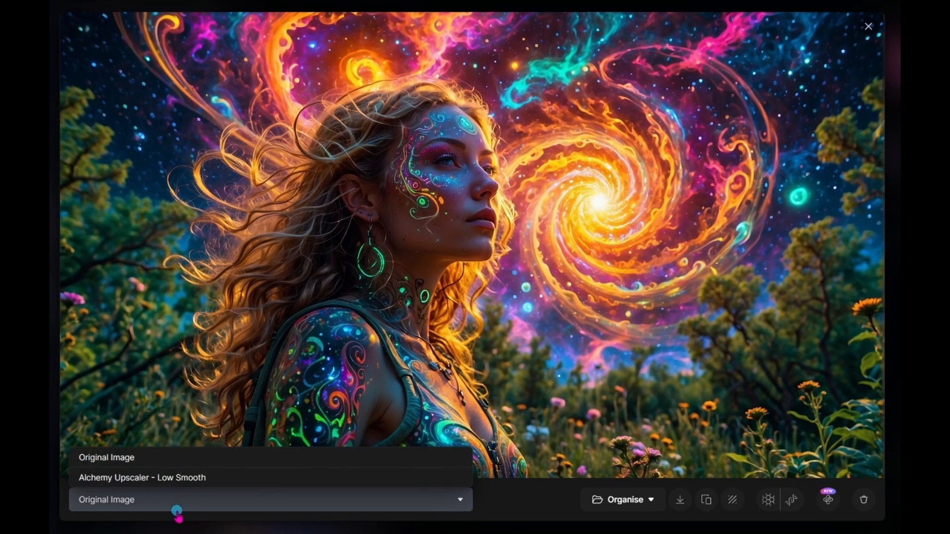
left_click(198, 480)
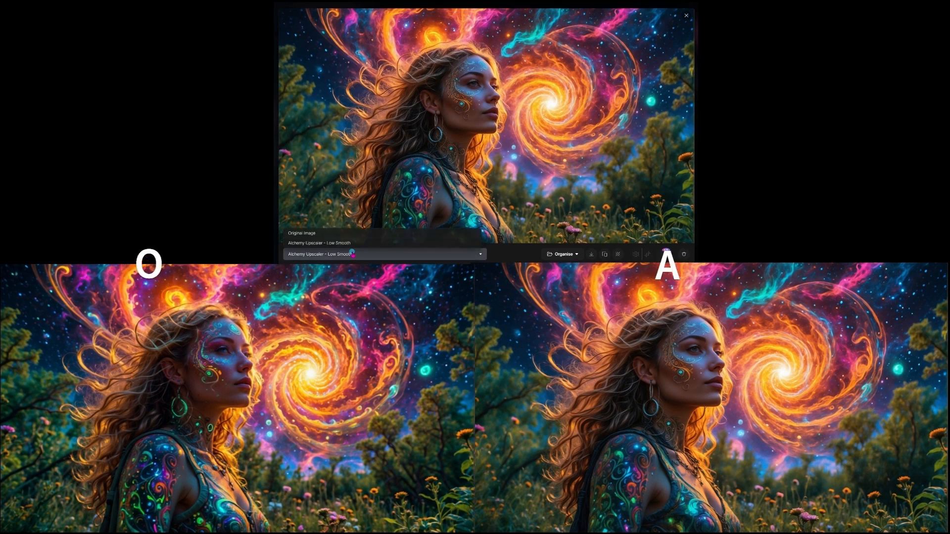
left_click(351, 254)
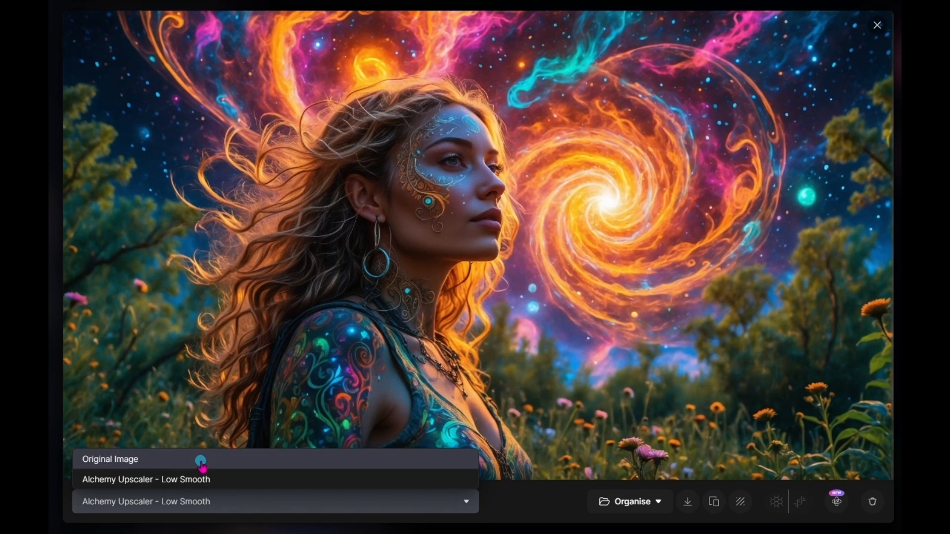
left_click(200, 460)
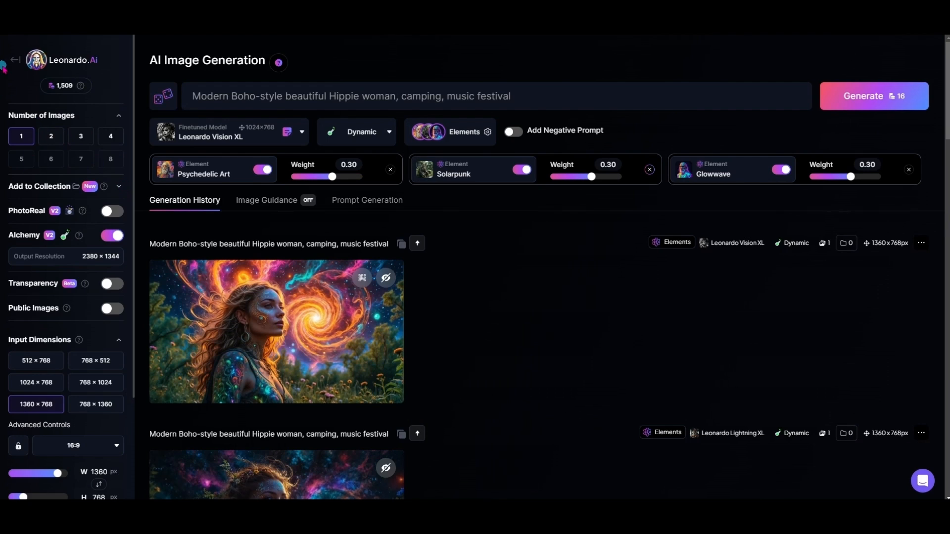
Step: Load the original Leonardo Vision XL image of the woman and orange spiral galaxy into the Universal Upscaler and upscale it
left_click(11, 59)
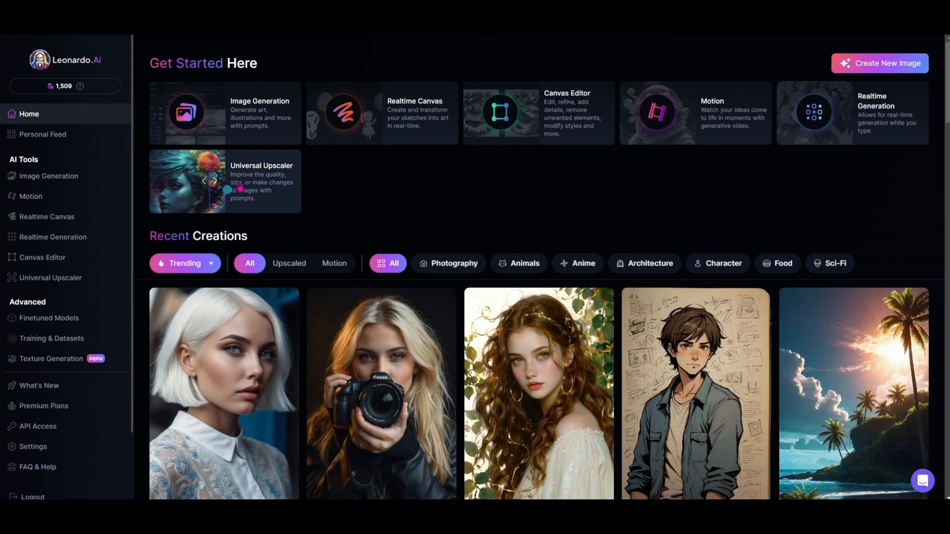
left_click(258, 184)
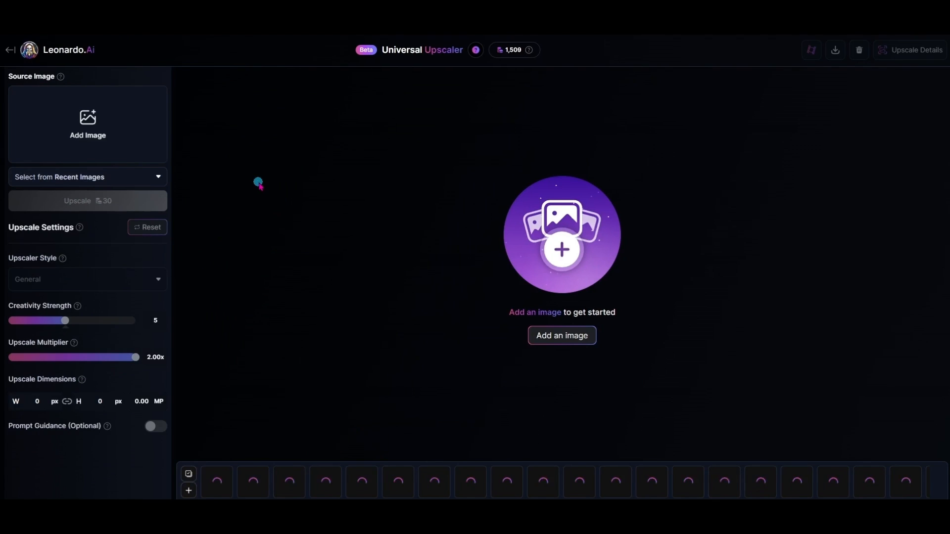
left_click(584, 345)
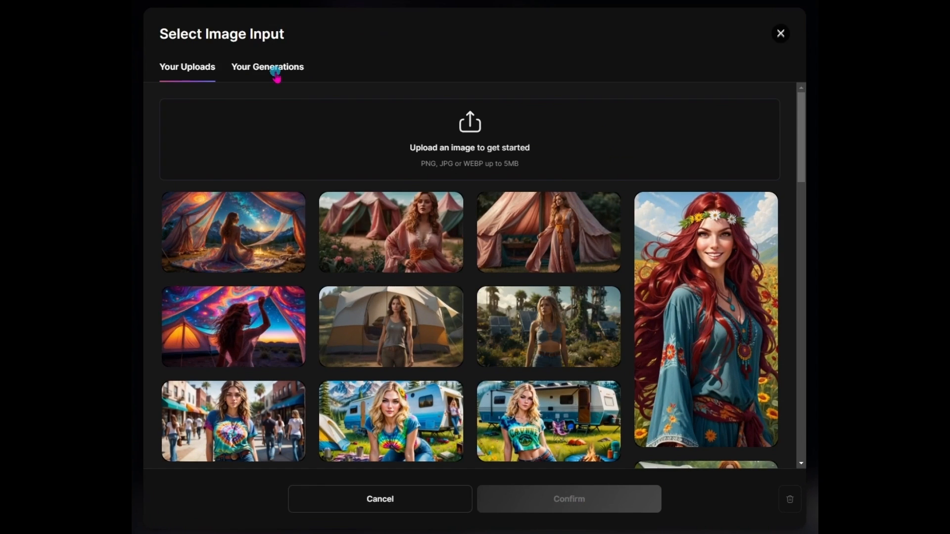
left_click(276, 74)
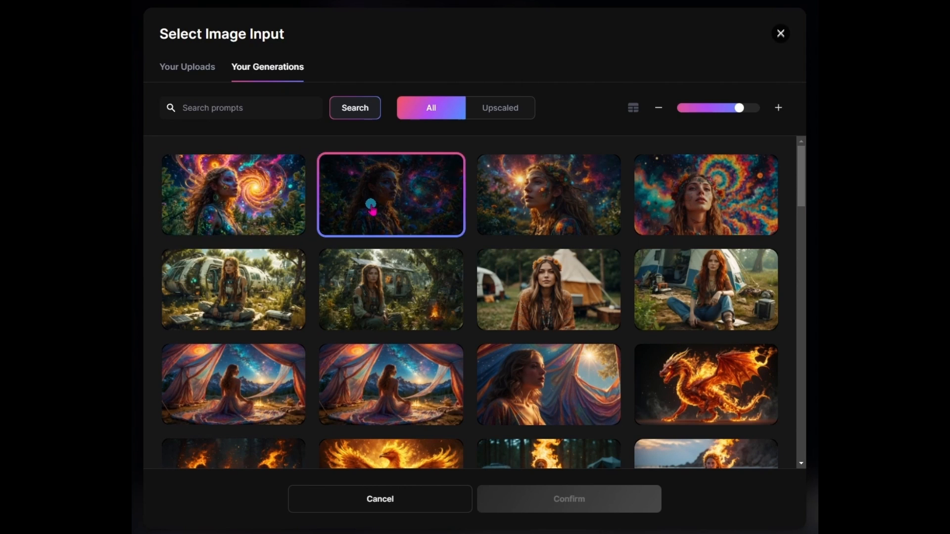
left_click(255, 219)
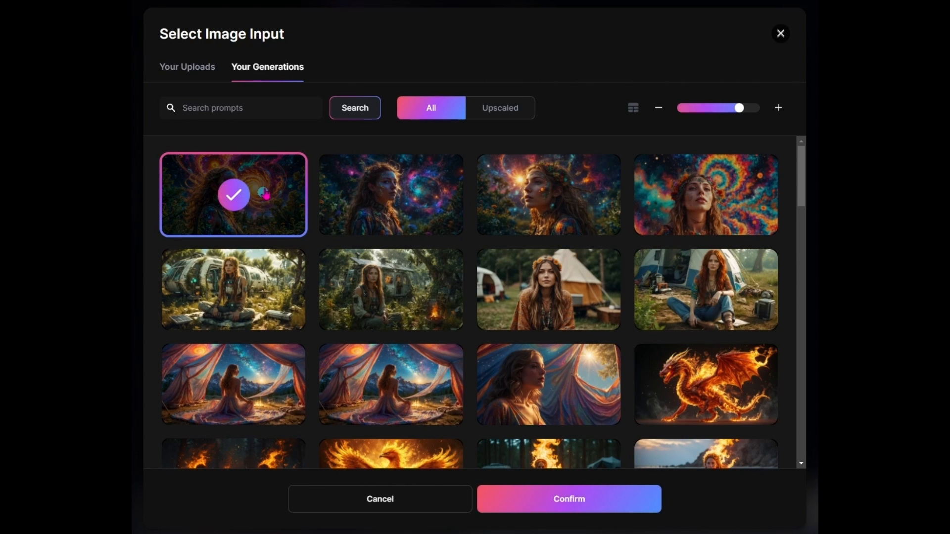
left_click(562, 499)
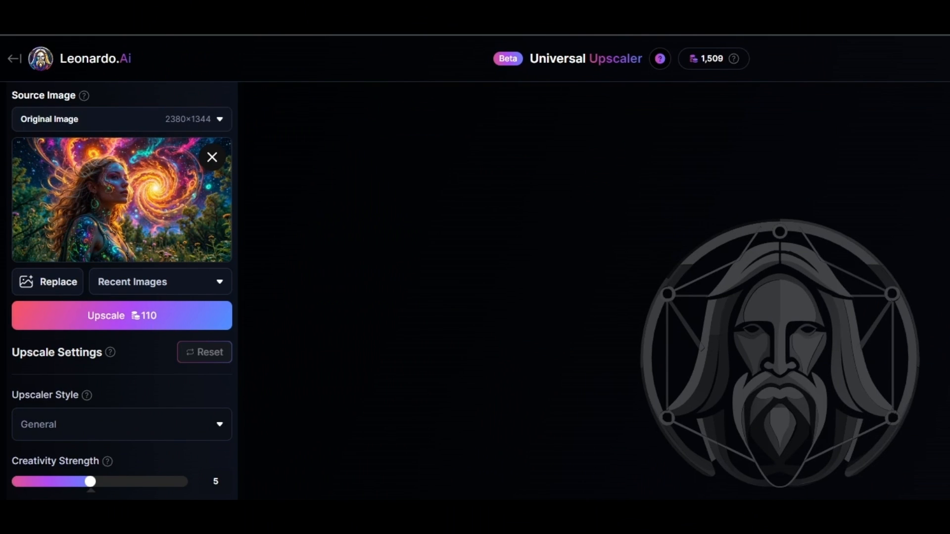
left_click(121, 323)
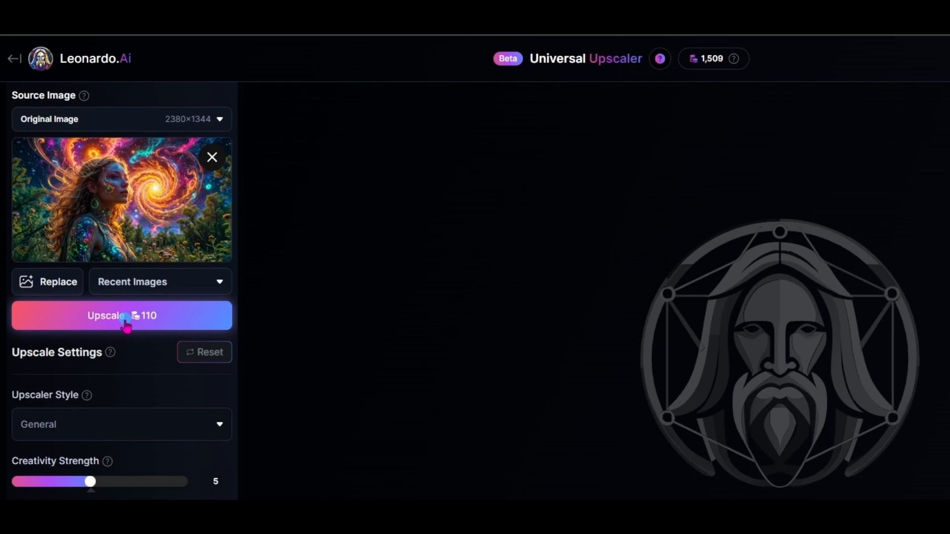
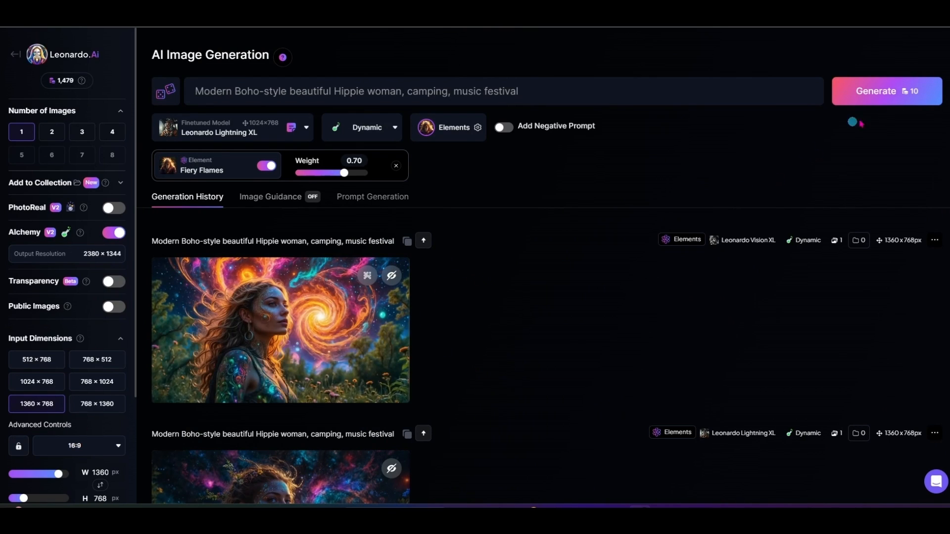
Step: Generate an image with the Fiery Flames element at weight 0.70 and open the result for viewing
left_click(890, 98)
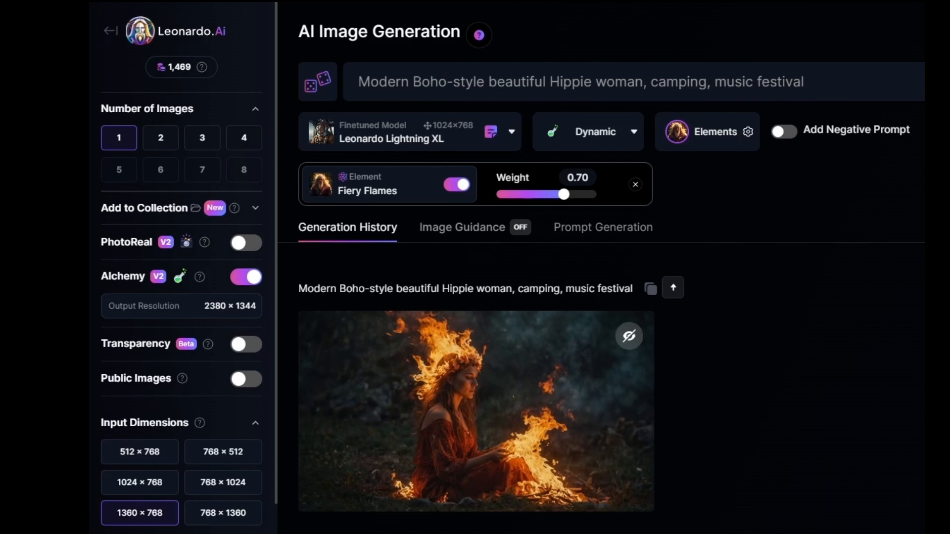
left_click(582, 433)
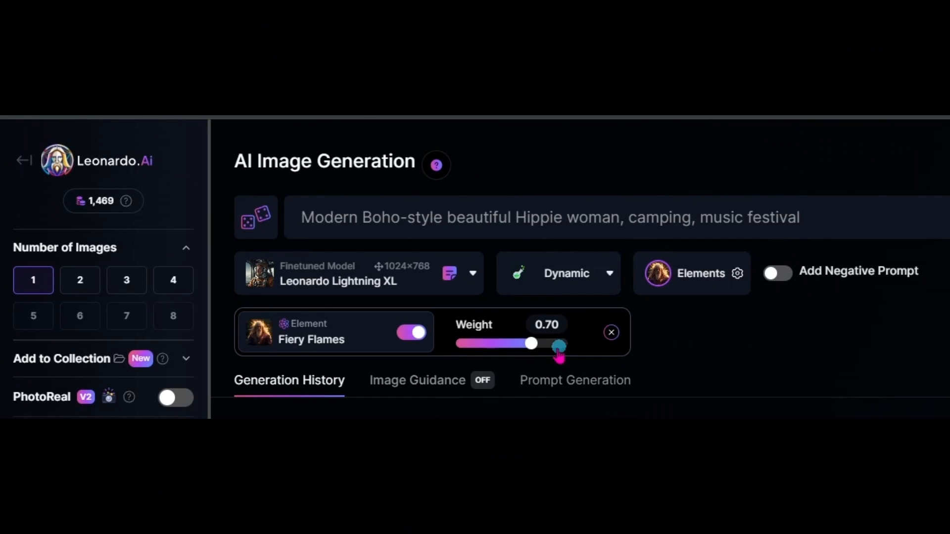
Step: Set the Fiery Flames element's weight to 0.20 and add the Solarpunk element to the generation
left_click_drag(530, 344, 518, 348)
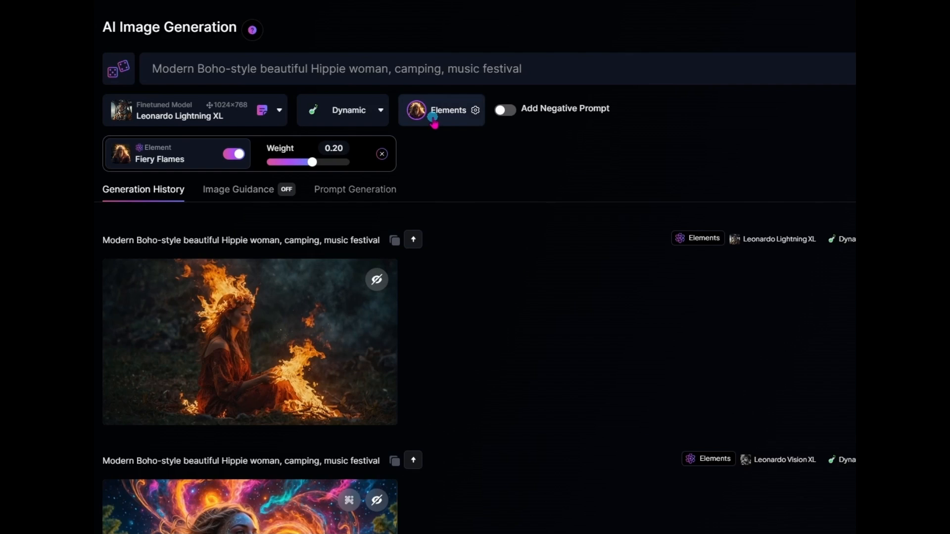
left_click(701, 273)
scroll(306, 415, "down", 1)
scroll(307, 415, "down", 15)
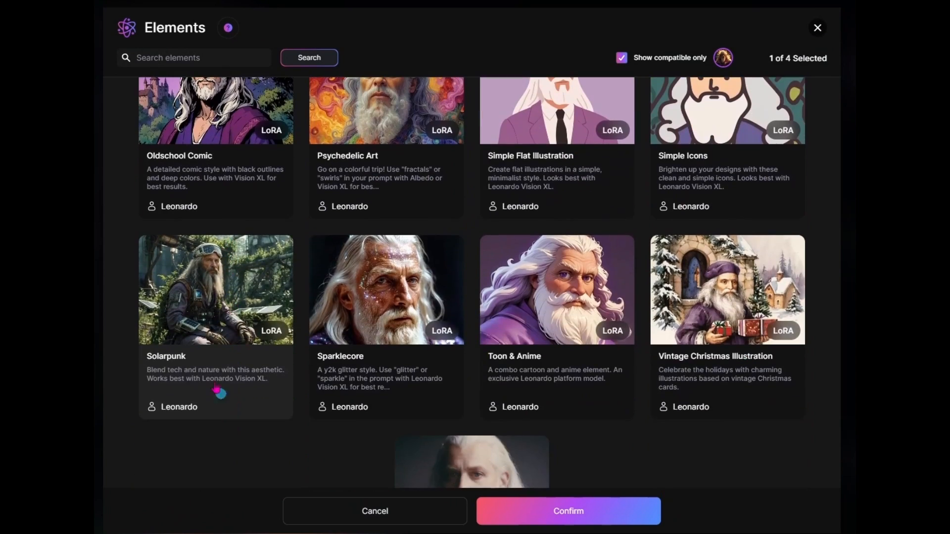
left_click(218, 391)
left_click(596, 512)
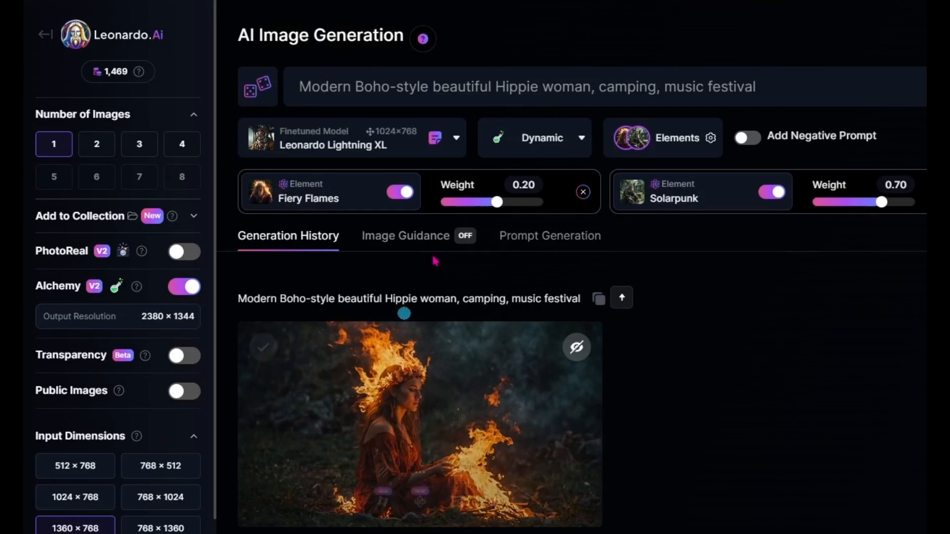
Step: Set the Solarpunk element's weight to 0.30, generate the combined image, and view it at full size
left_click_drag(881, 202, 872, 213)
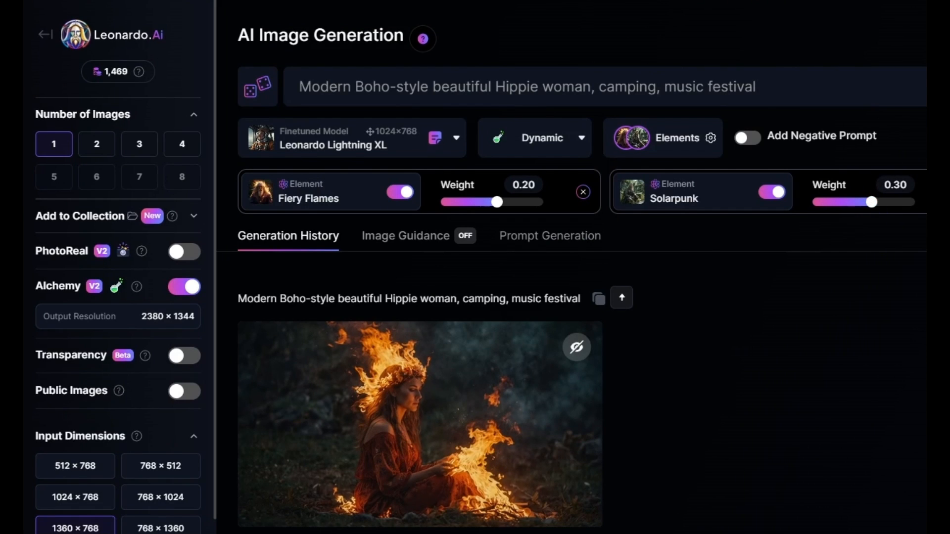
left_click_drag(497, 202, 495, 213)
key("ctrl+Return")
left_click(497, 345)
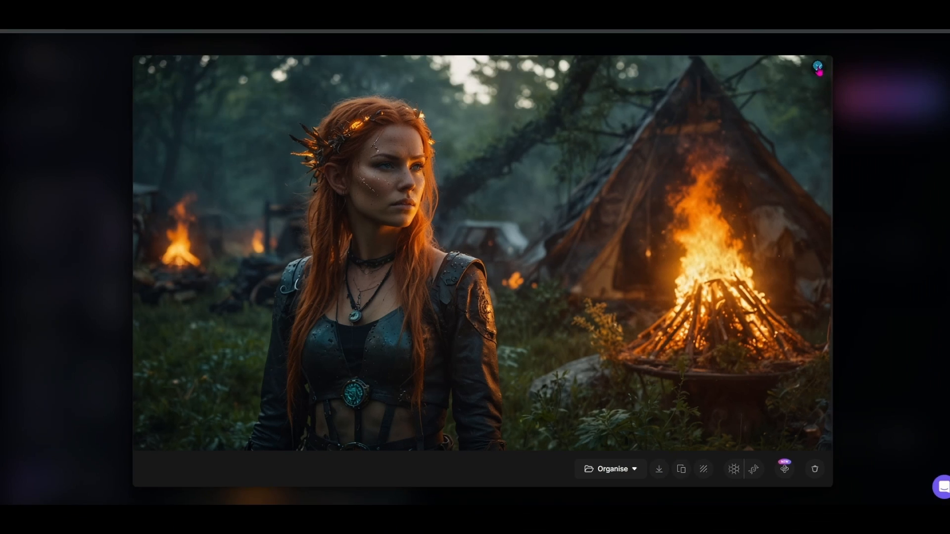
left_click(876, 20)
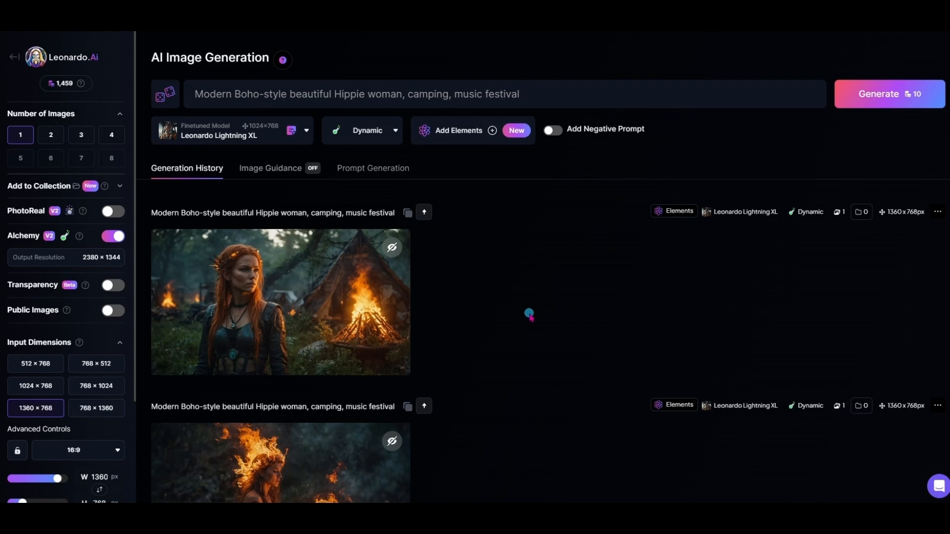
Step: Add the dark-background pink peony image from your own generations as the first image guidance input
mouse_move(391, 260)
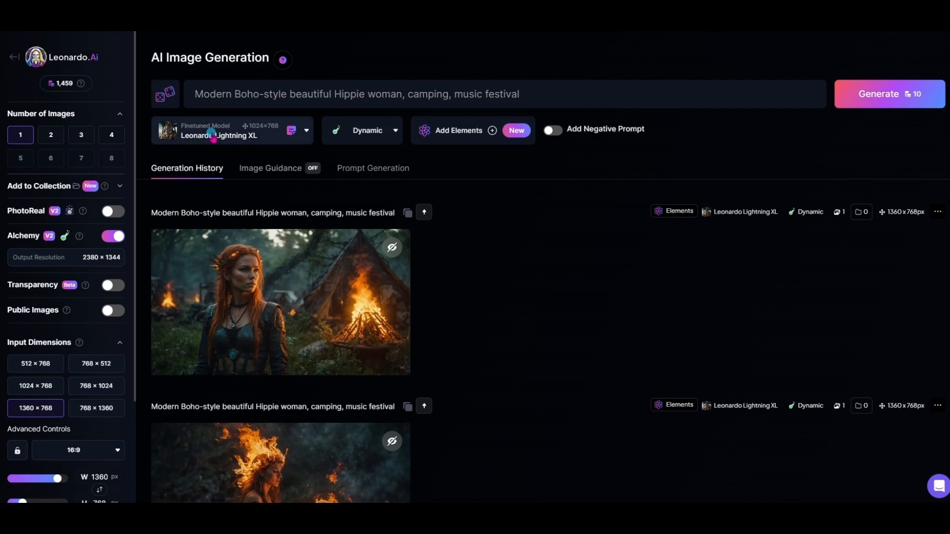
left_click(256, 173)
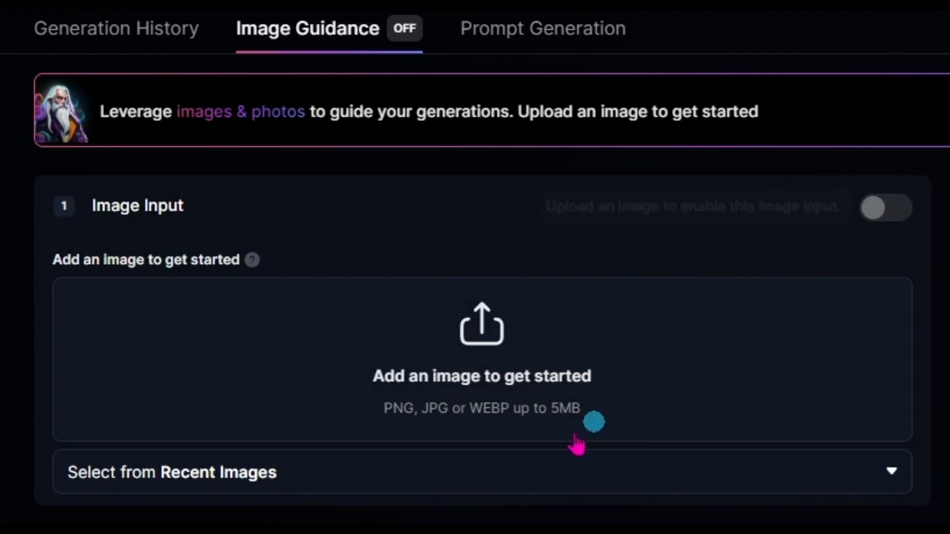
left_click(481, 384)
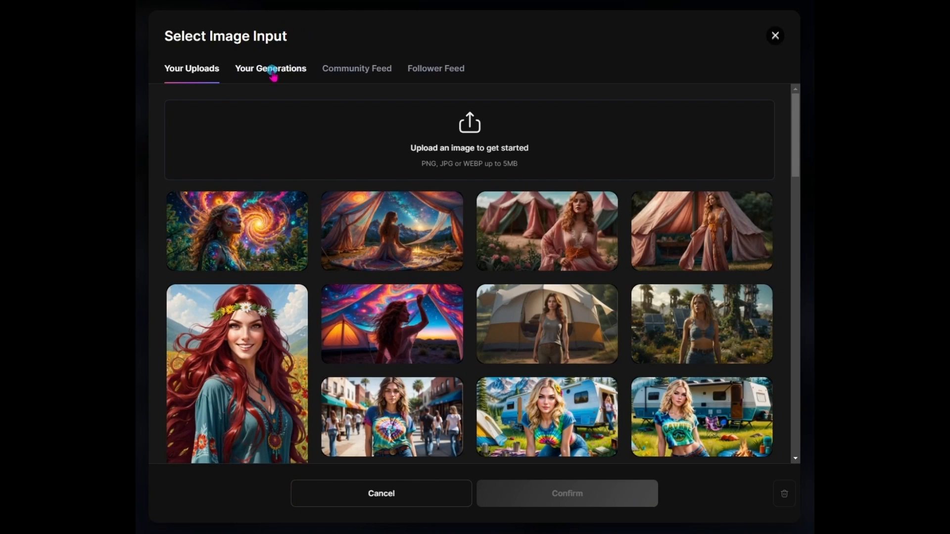
left_click(272, 69)
scroll(640, 338, "down", 1)
scroll(640, 338, "down", 15)
scroll(640, 338, "down", 2)
scroll(640, 338, "up", 2)
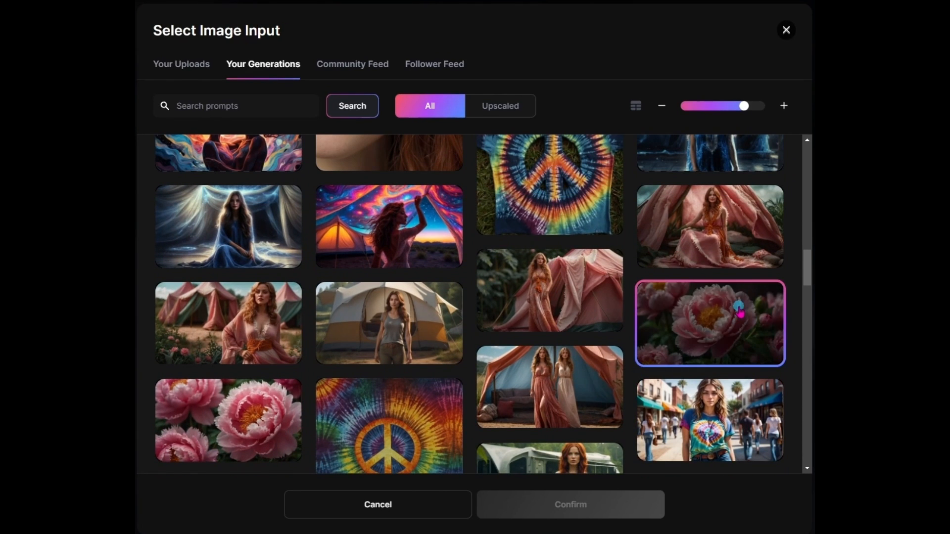
left_click(720, 337)
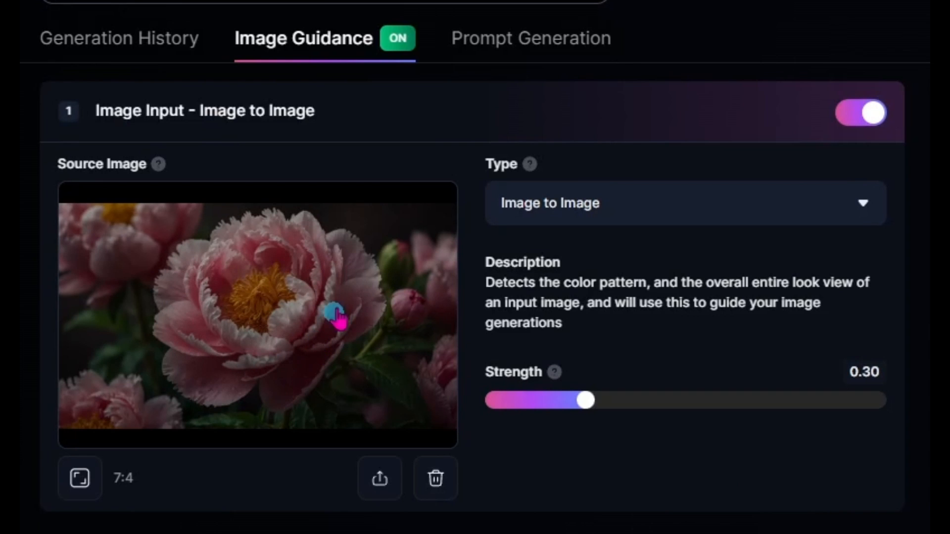
Step: Set the peony image's guidance type to Style Reference at Low strength and generate an image
left_click(727, 203)
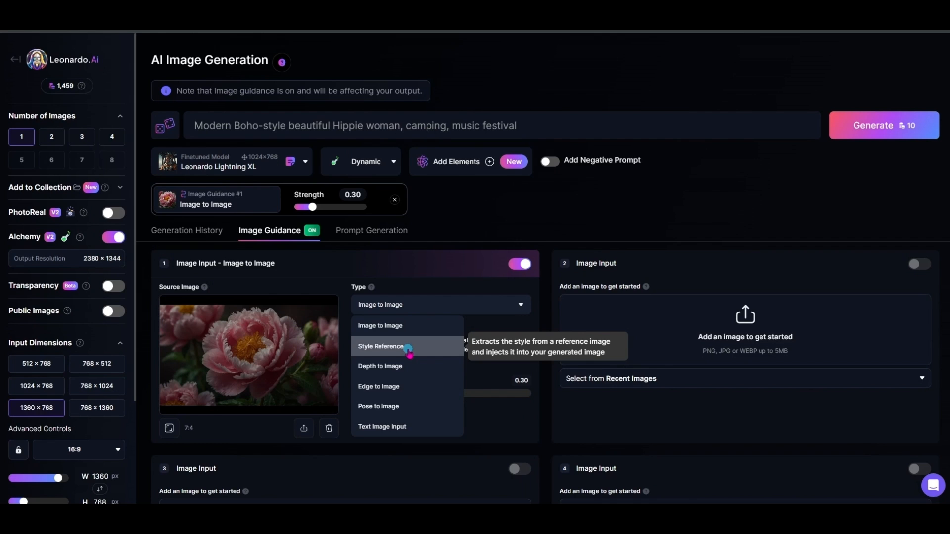
left_click(408, 349)
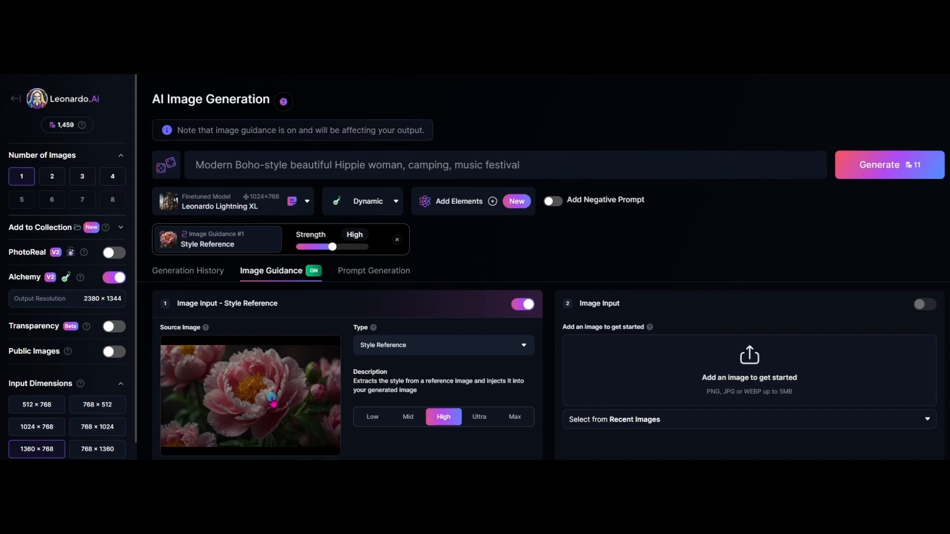
left_click(373, 418)
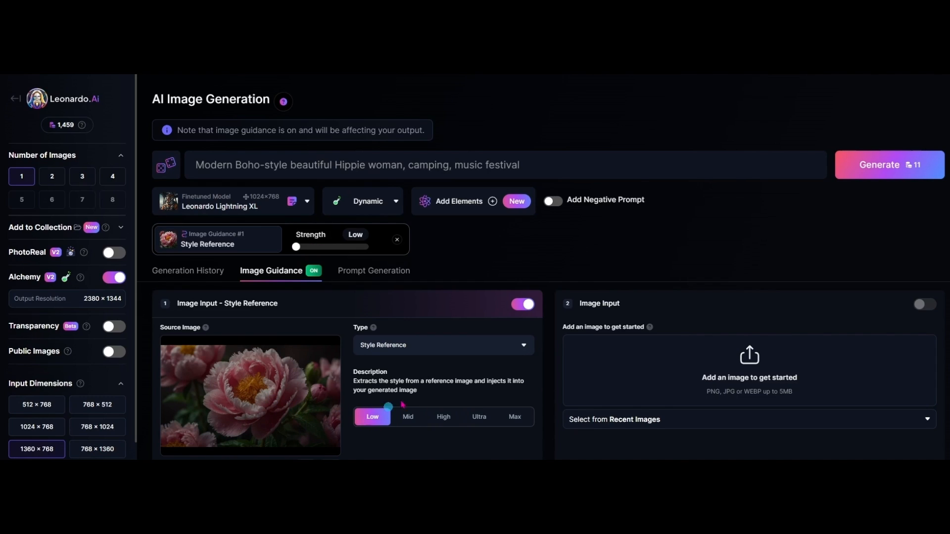
left_click(860, 168)
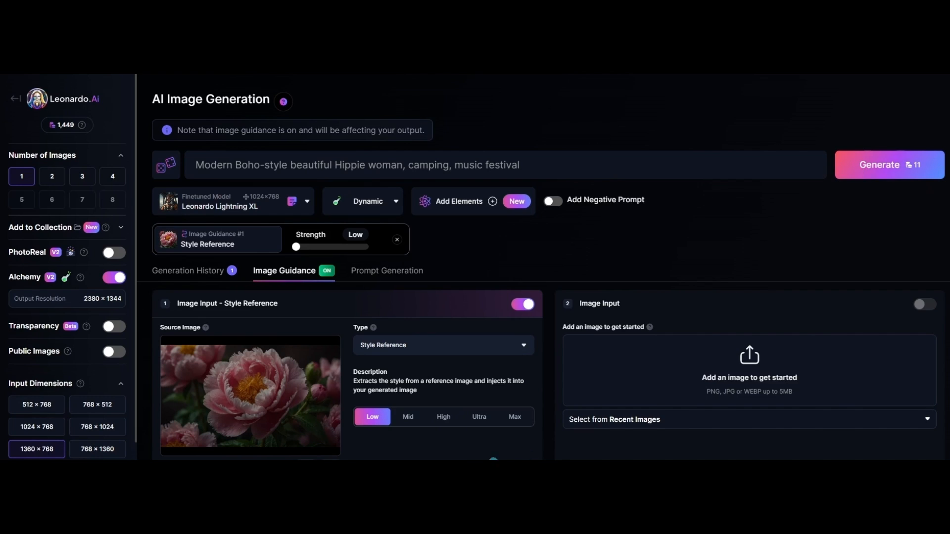
Step: Generate one image at each of the remaining Style Reference strengths: Mid, High, Ultra and Max
left_click(409, 417)
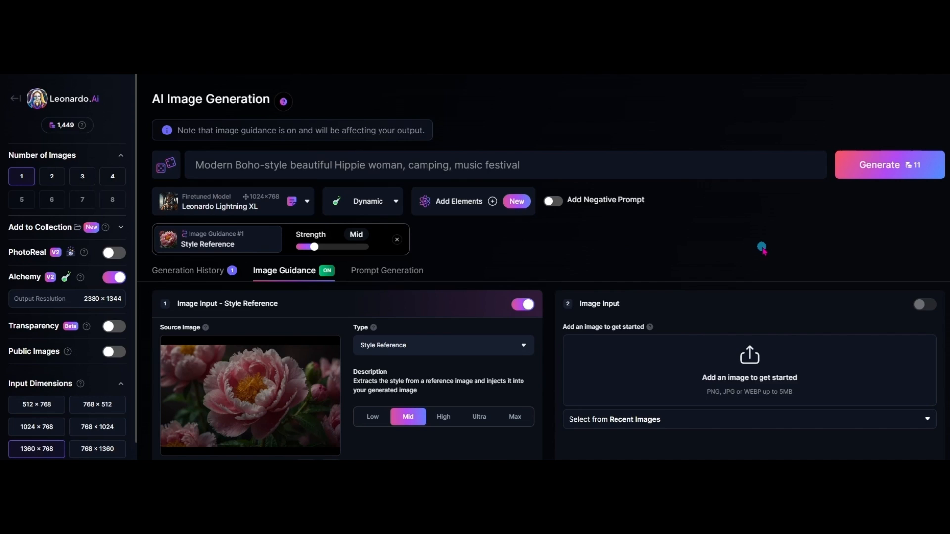
left_click(875, 169)
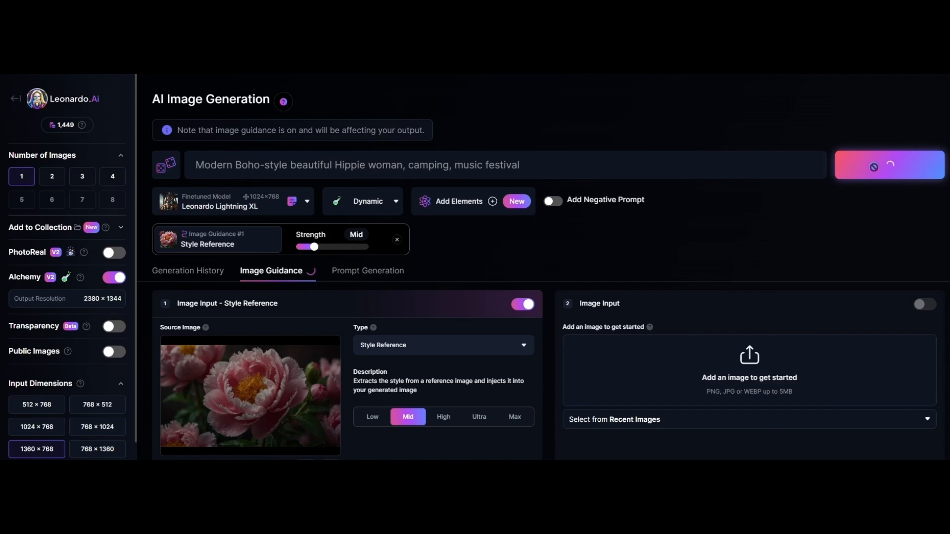
left_click(443, 421)
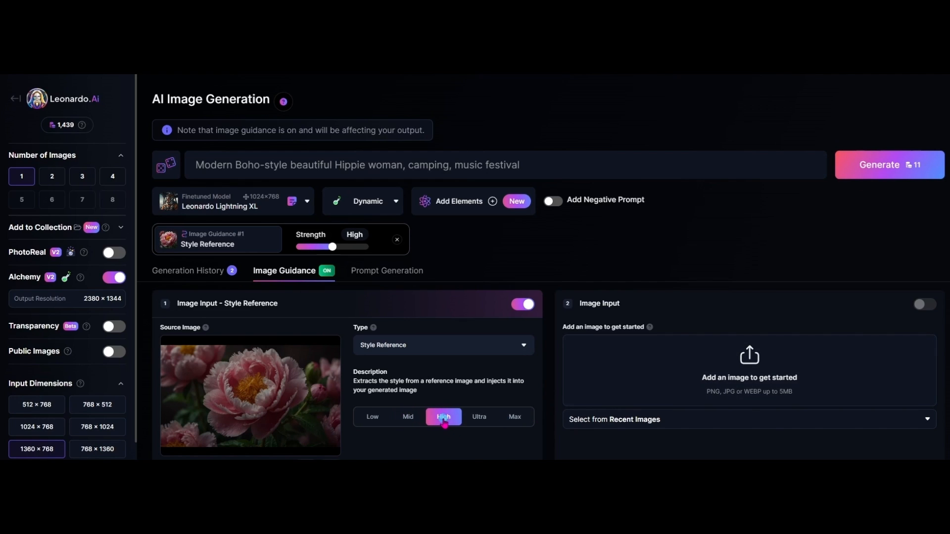
left_click(863, 166)
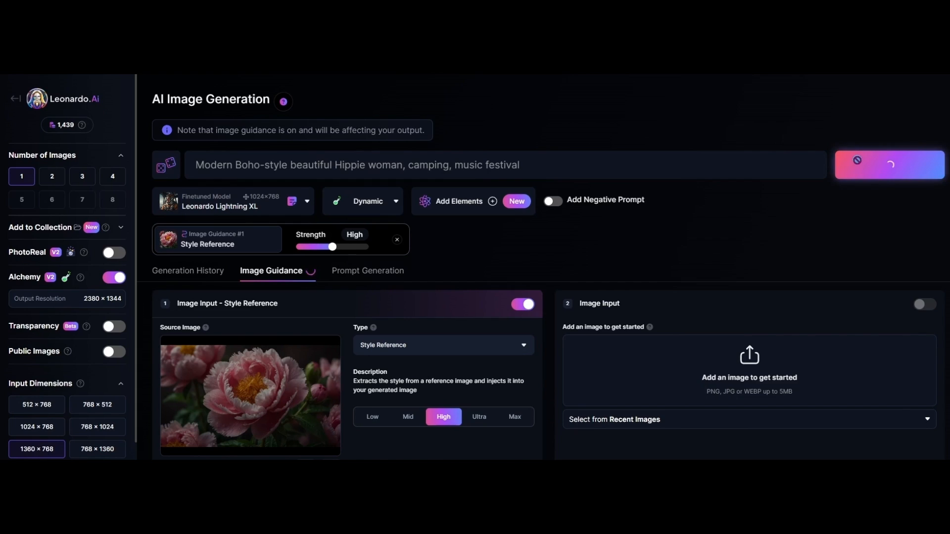
left_click(474, 421)
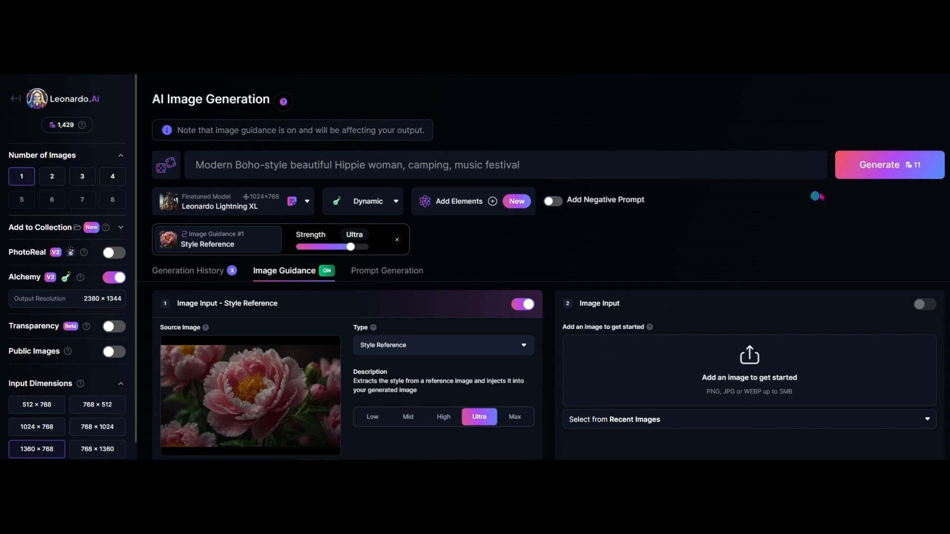
left_click(870, 168)
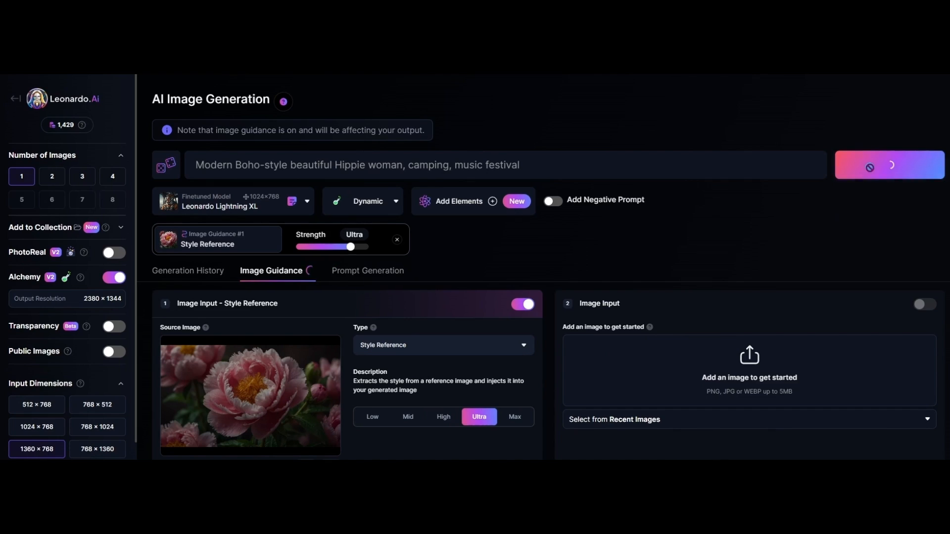
left_click(515, 417)
left_click(906, 163)
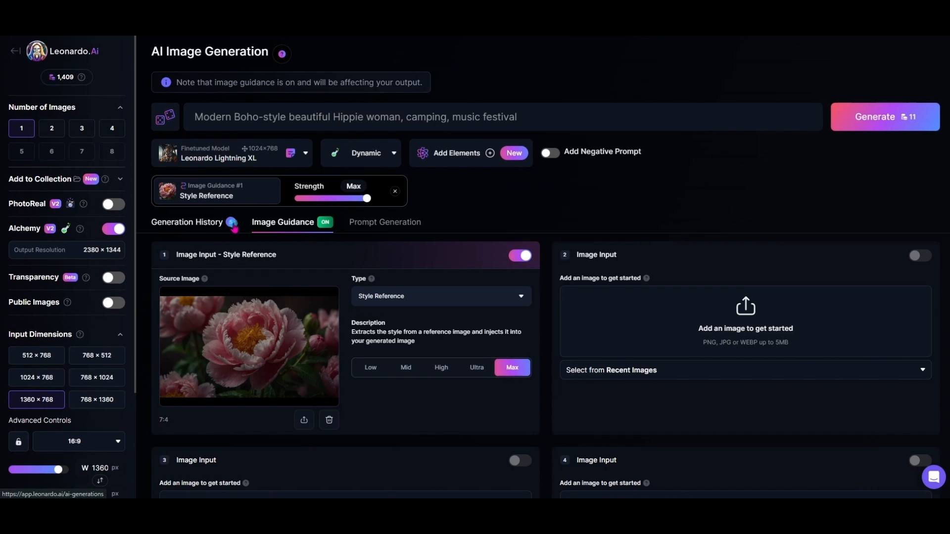
Step: Open the generation history and examine the Low and Mid style reference images at full size
left_click(208, 224)
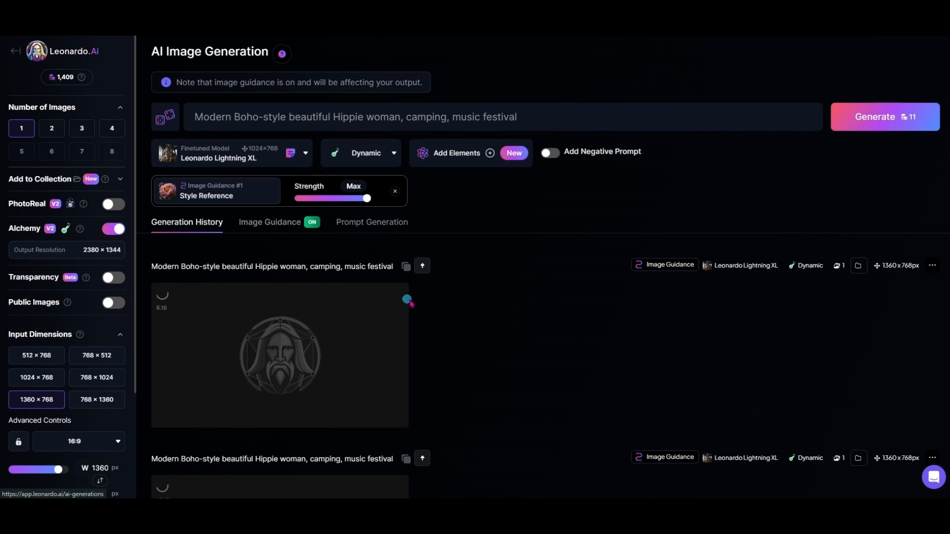
scroll(561, 321, "down", 1)
scroll(561, 321, "down", 10)
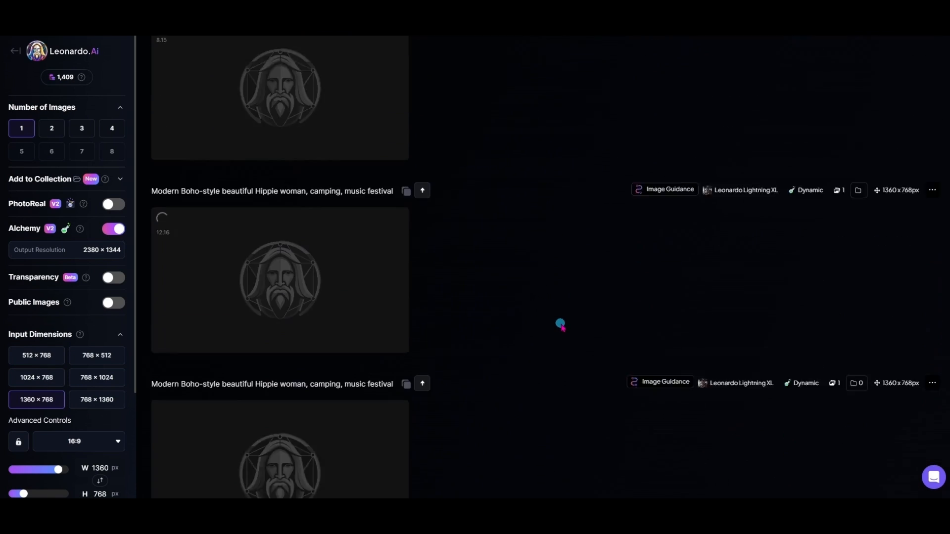
scroll(561, 334, "down", 2)
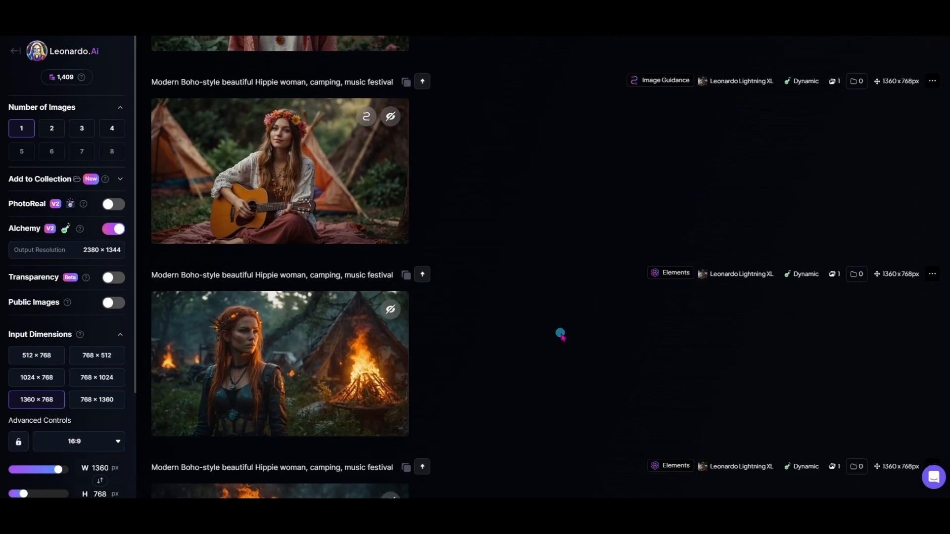
scroll(560, 334, "up", 1)
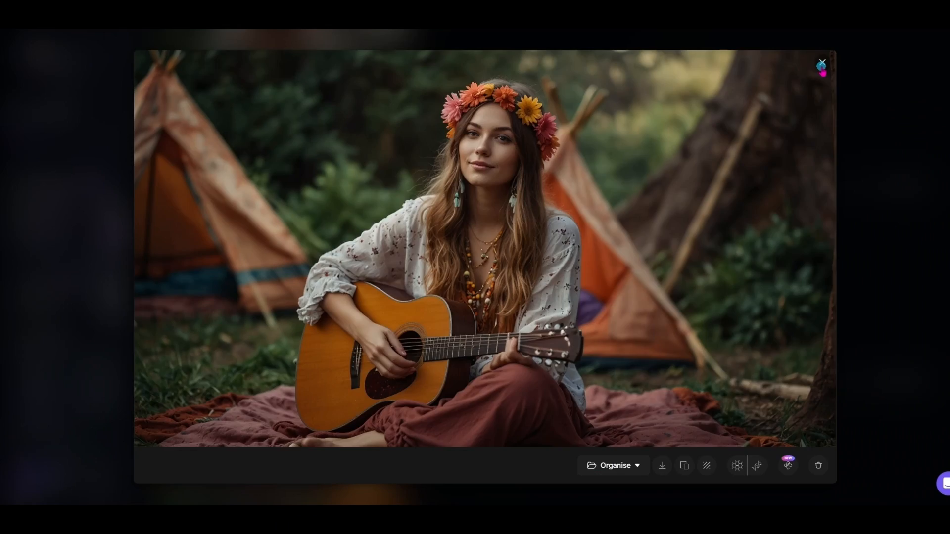
left_click(823, 65)
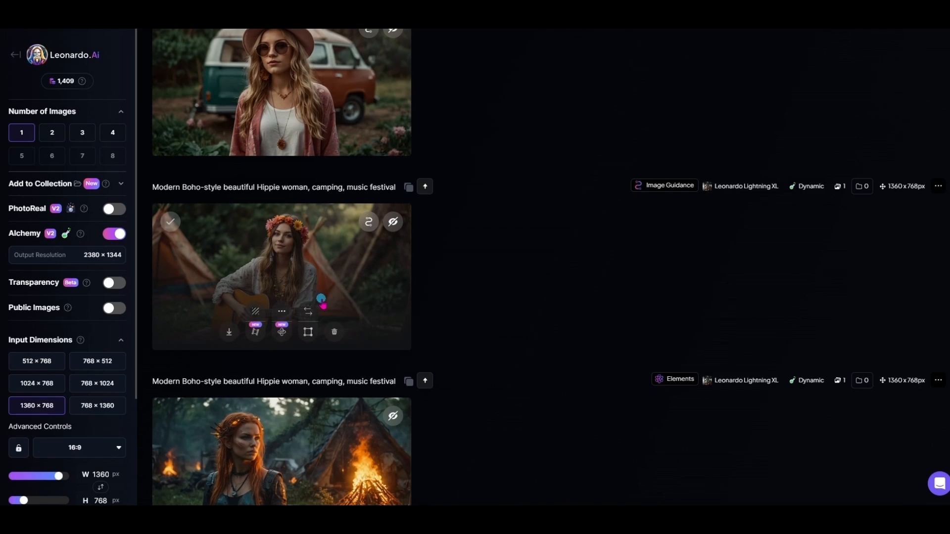
scroll(319, 297, "up", 3)
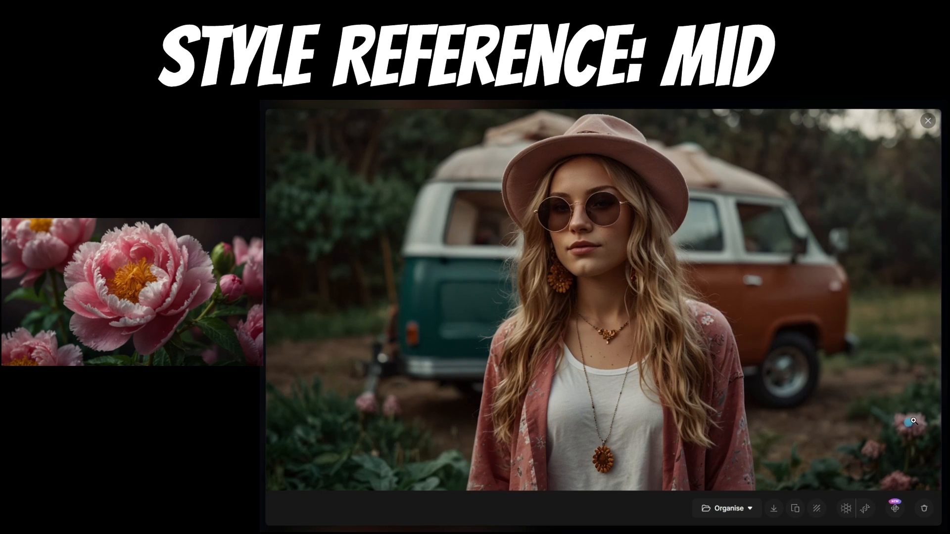
left_click(928, 120)
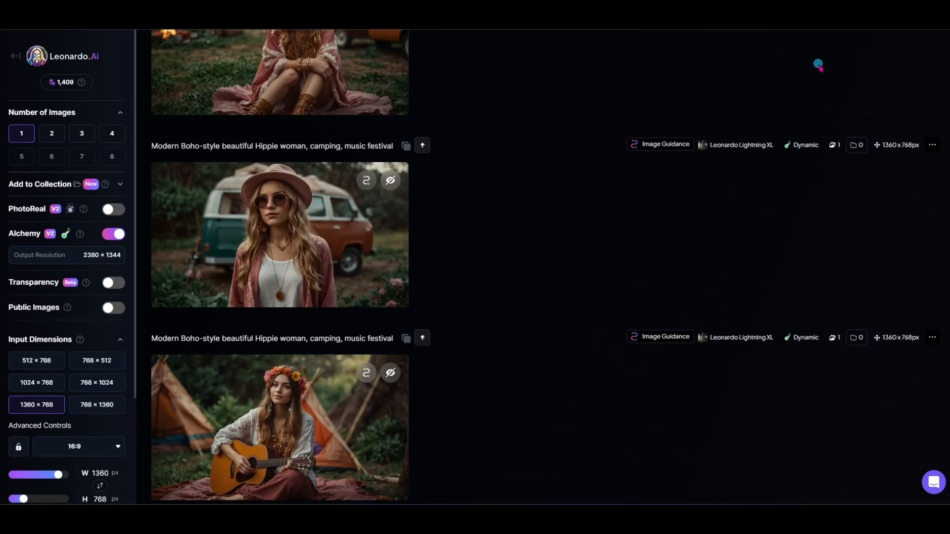
Step: Examine the High and Ultra style reference images at full size
scroll(466, 272, "up", 4)
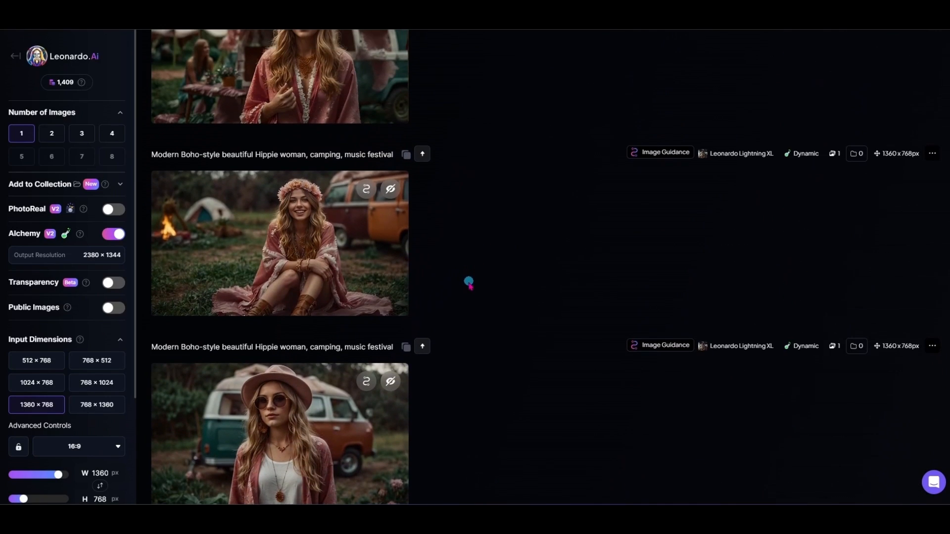
left_click(287, 245)
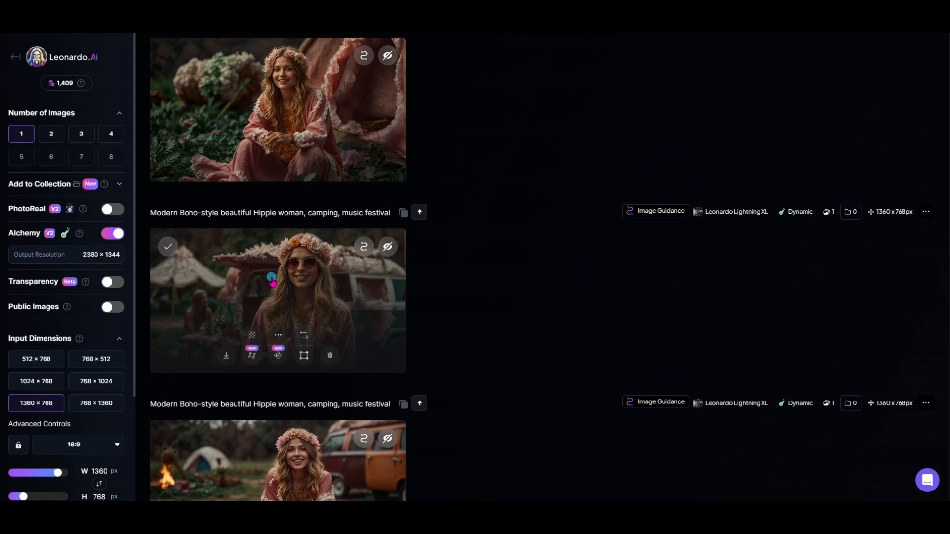
left_click(277, 297)
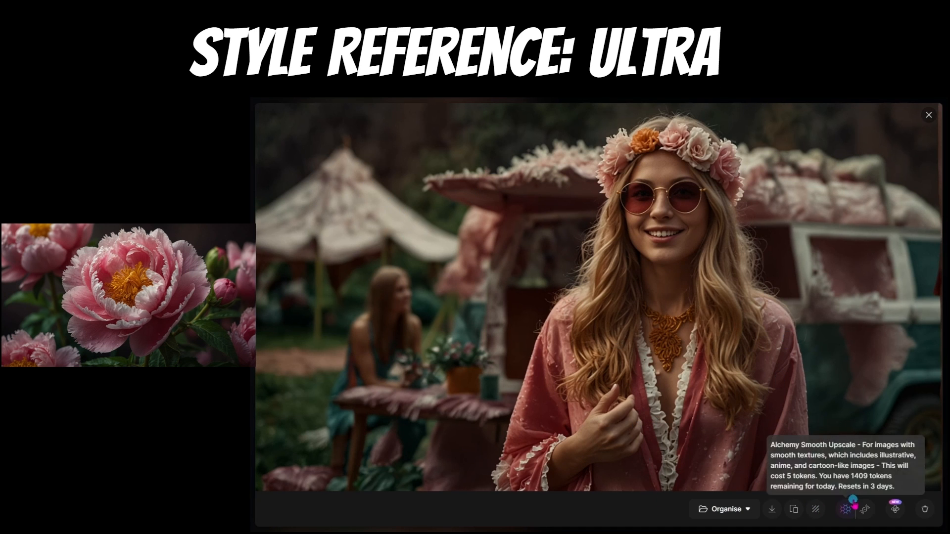
left_click(927, 117)
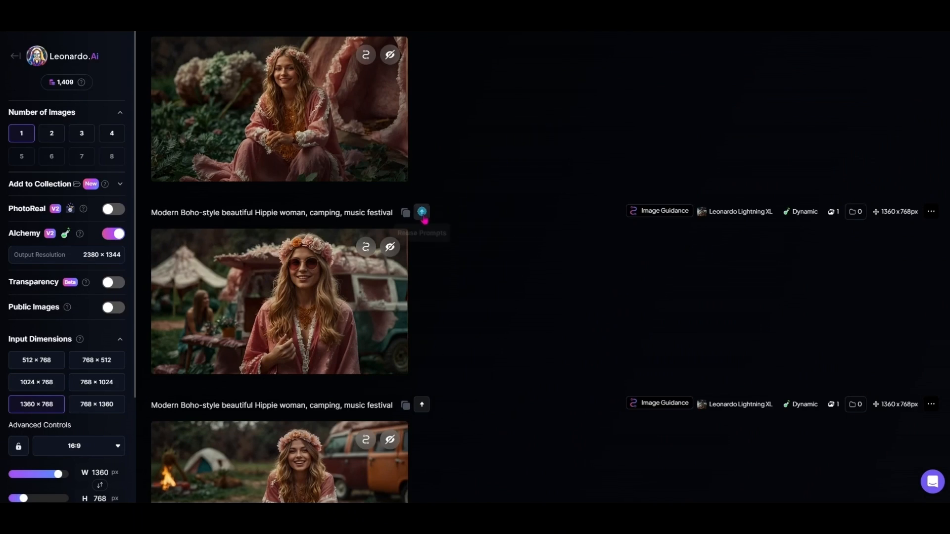
Step: Set the peony image's Style Reference strength to High
scroll(522, 322, "up", 4)
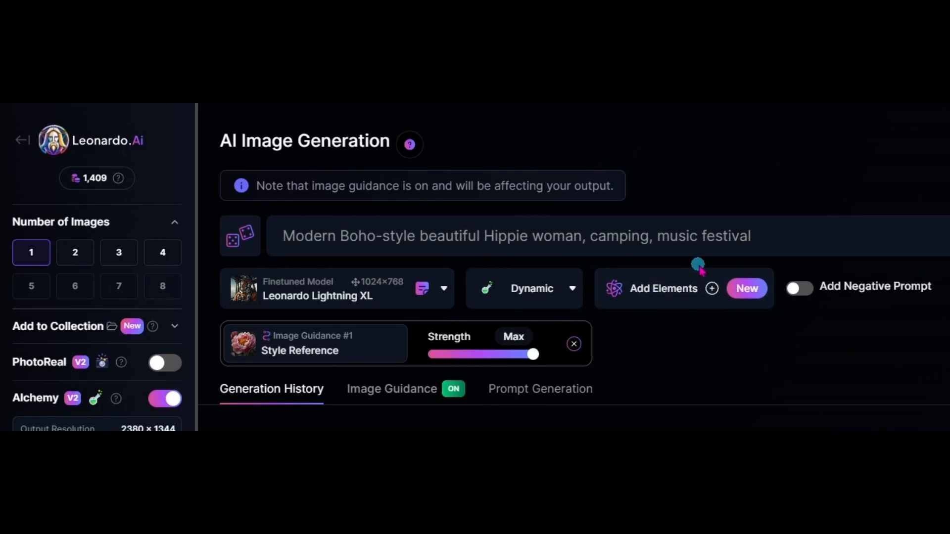
left_click_drag(531, 361, 494, 364)
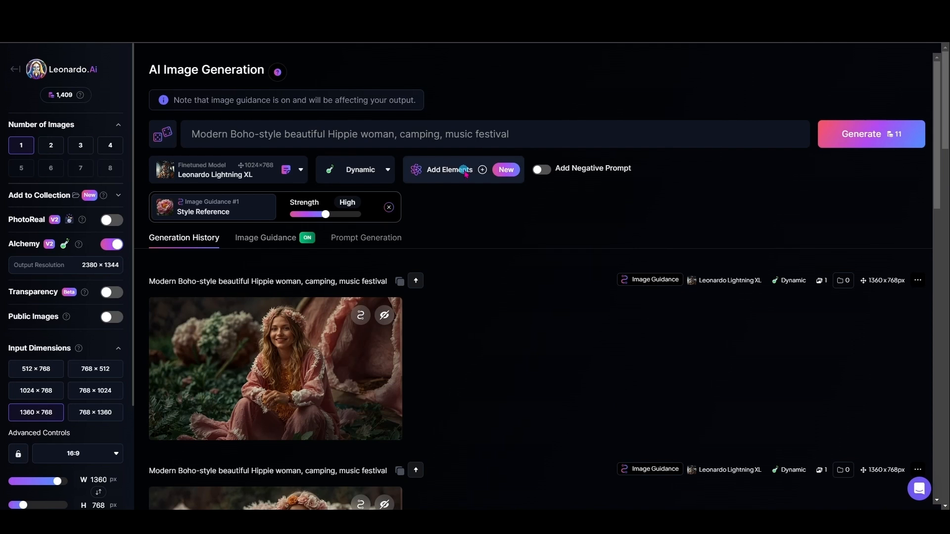
Step: Add the Psychedelic Art and Sparklecore elements to the image generation setup
left_click(663, 289)
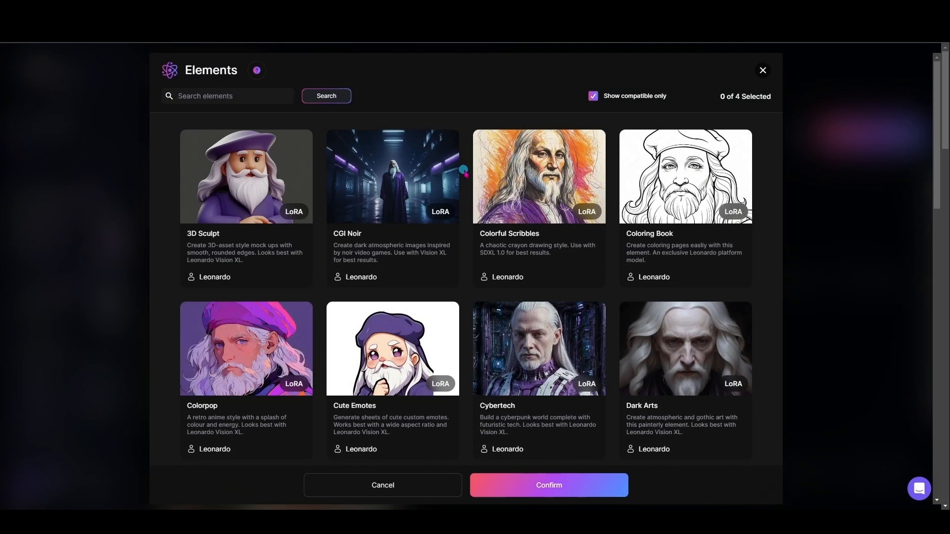
scroll(502, 363, "down", 9)
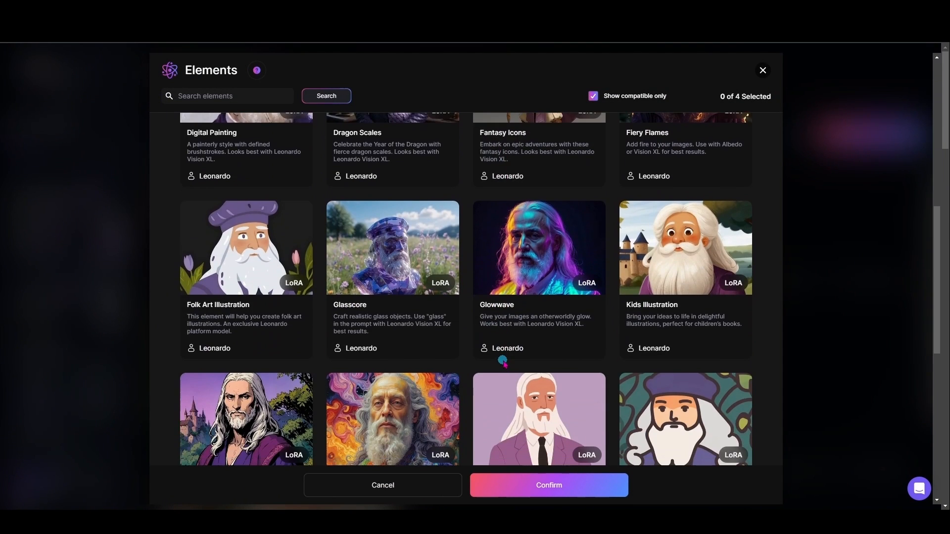
scroll(503, 362, "down", 2)
left_click(397, 340)
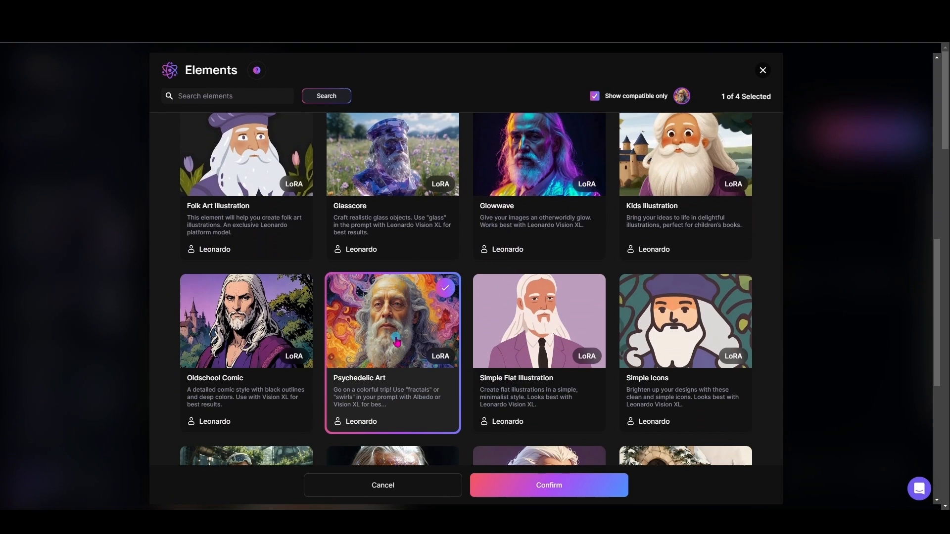
scroll(398, 345, "down", 3)
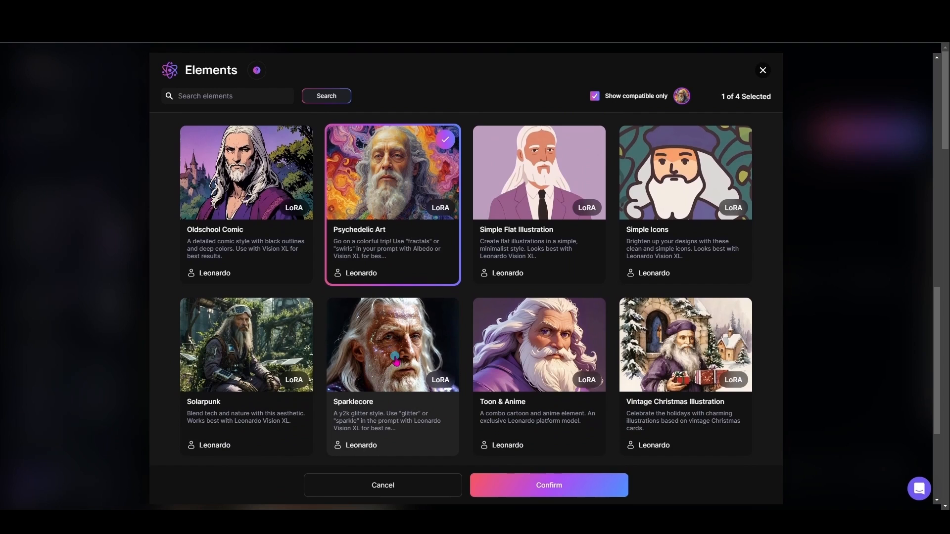
left_click(395, 359)
left_click(549, 485)
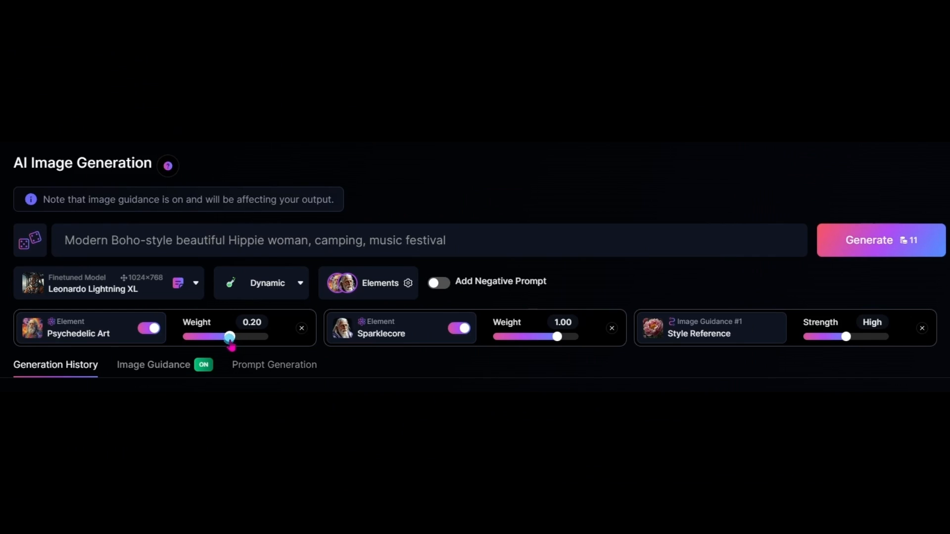
Step: Set the Psychedelic Art and Sparklecore weights to 0.30 each and generate one image
left_click_drag(230, 341, 232, 342)
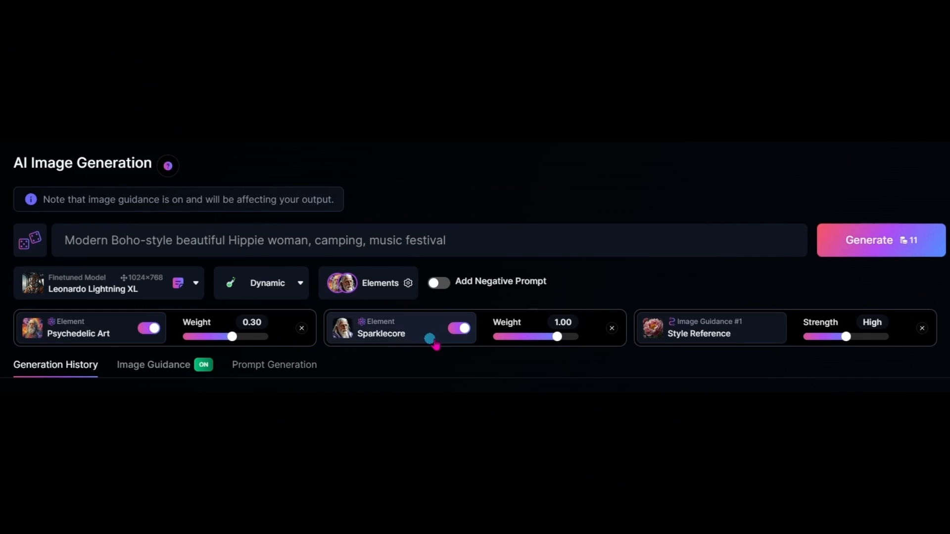
left_click_drag(556, 347, 542, 346)
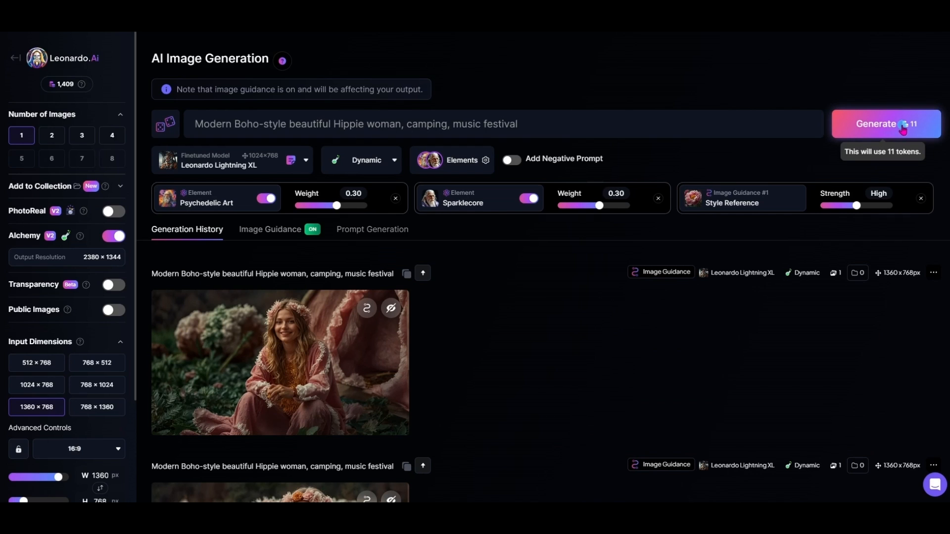
left_click(902, 127)
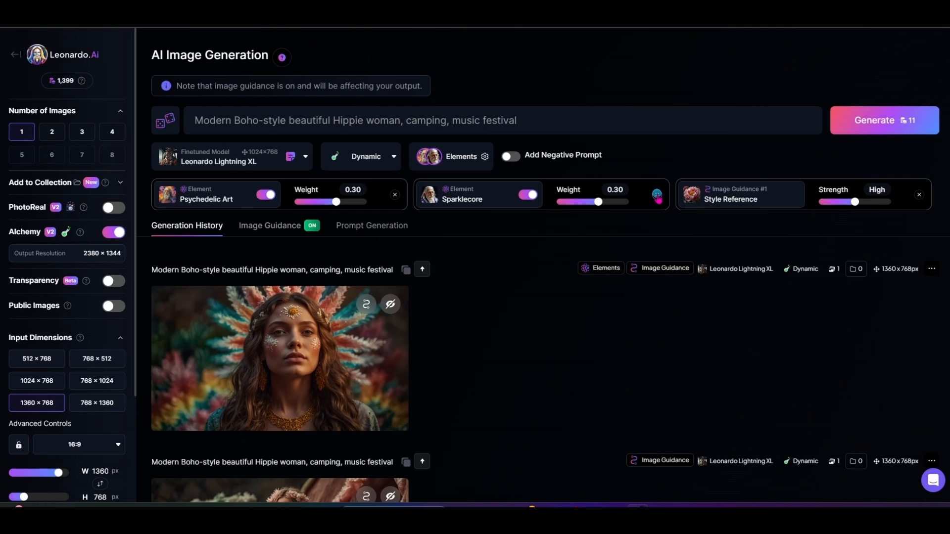
Step: Add the Solarpunk and Fiery Flames elements alongside Psychedelic Art
left_click(450, 156)
scroll(243, 343, "down", 10)
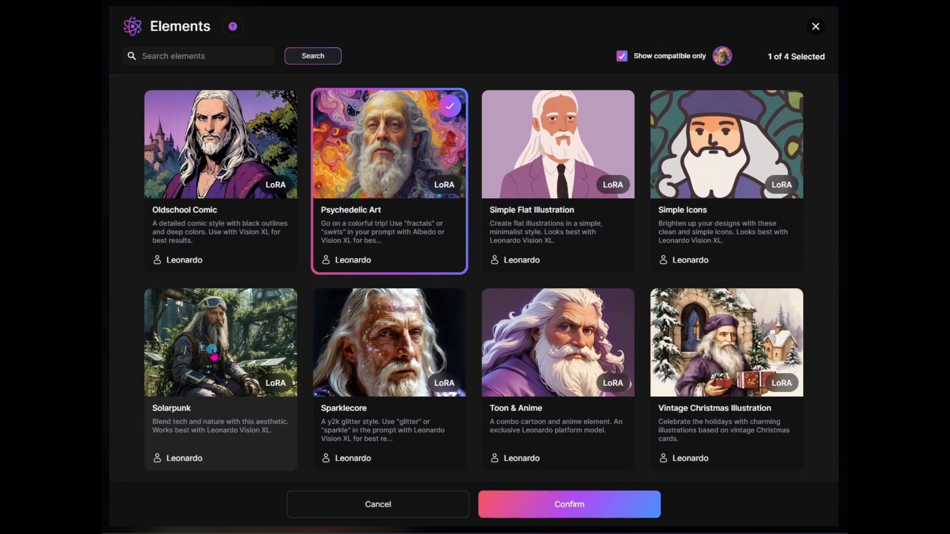
left_click(213, 353)
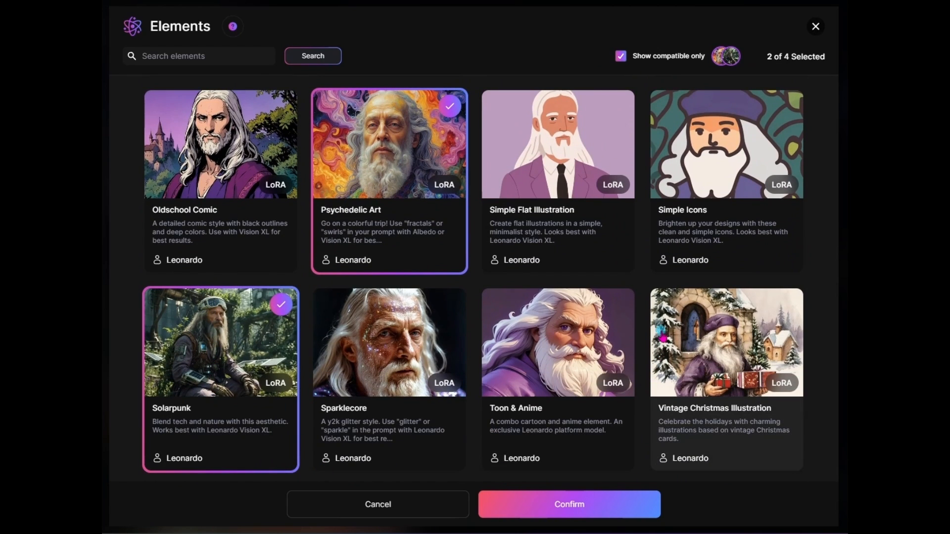
scroll(738, 350, "up", 8)
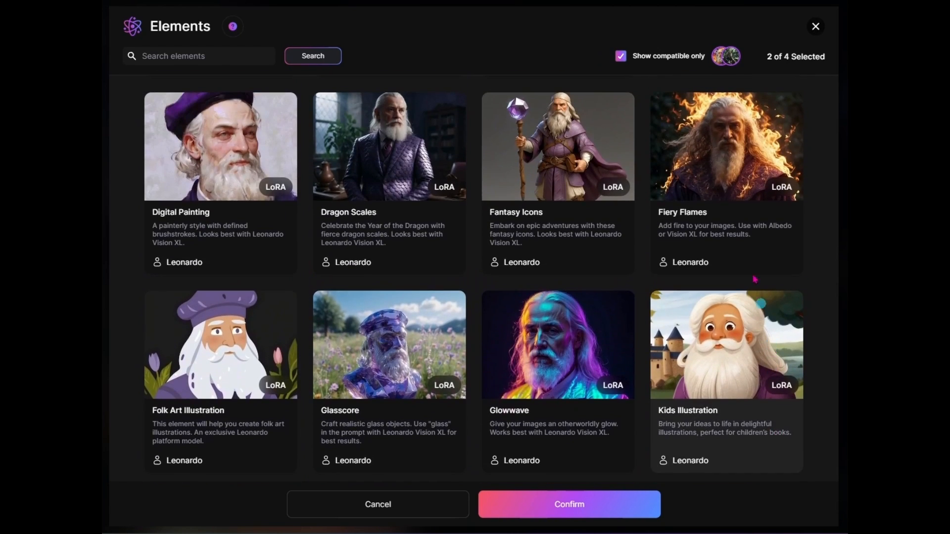
left_click(732, 169)
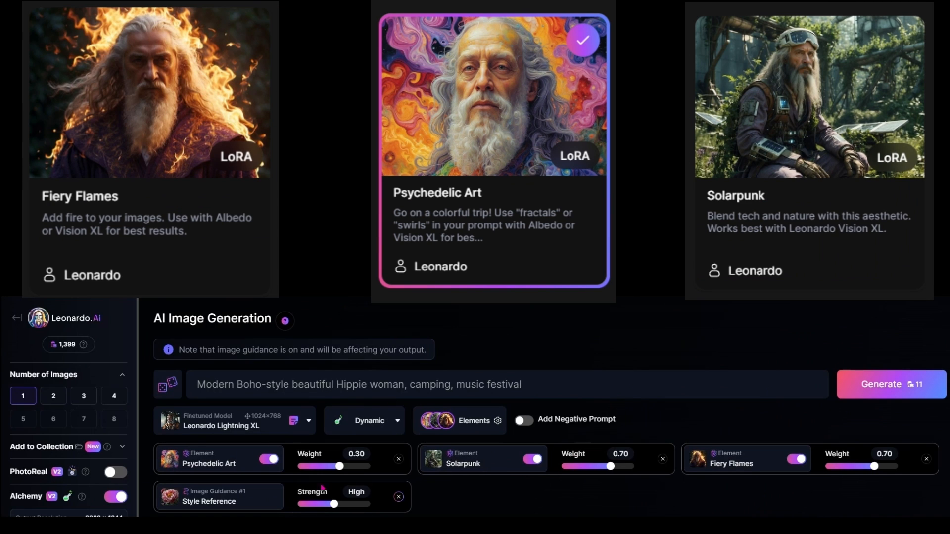
left_click(256, 502)
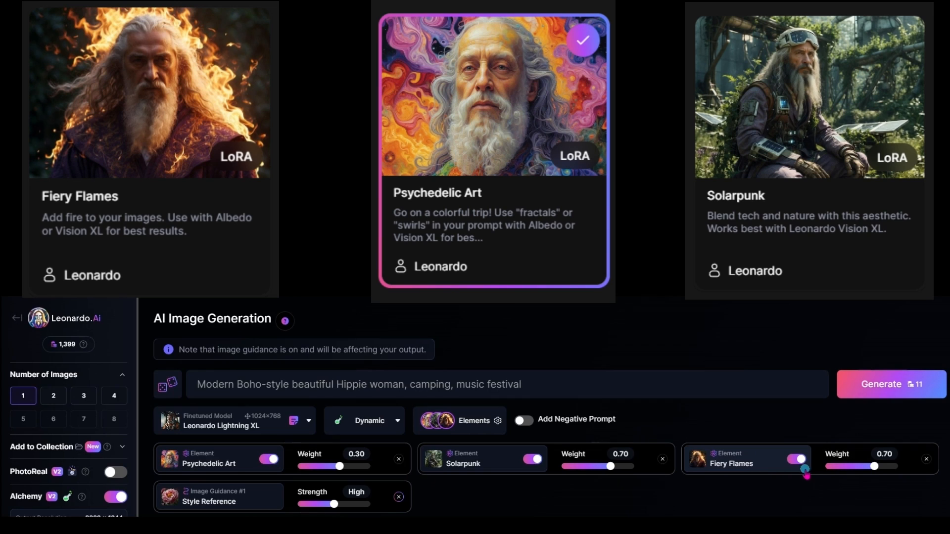
Step: Set the Fiery Flames weight to 0.10 and the Solarpunk weight to 0.30, and generate one image
left_click_drag(876, 473, 866, 474)
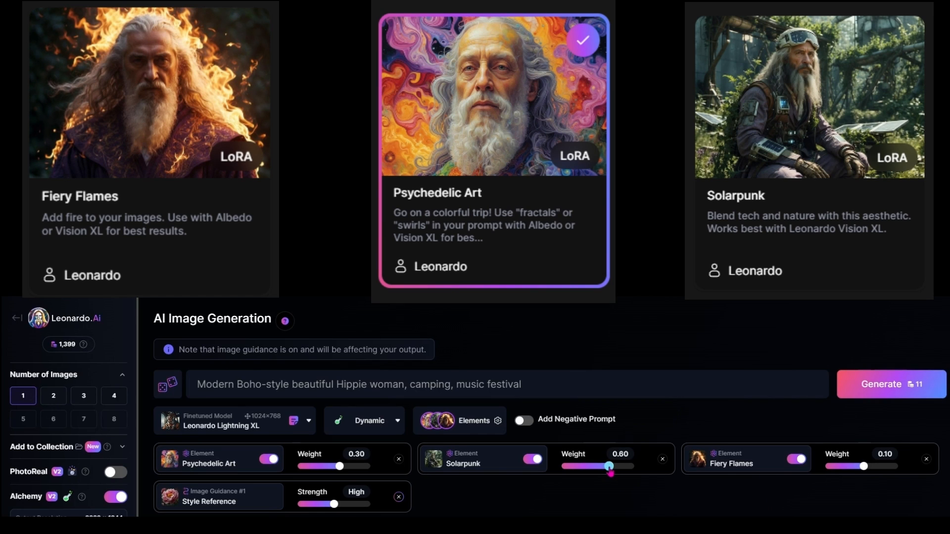
left_click_drag(610, 472, 605, 474)
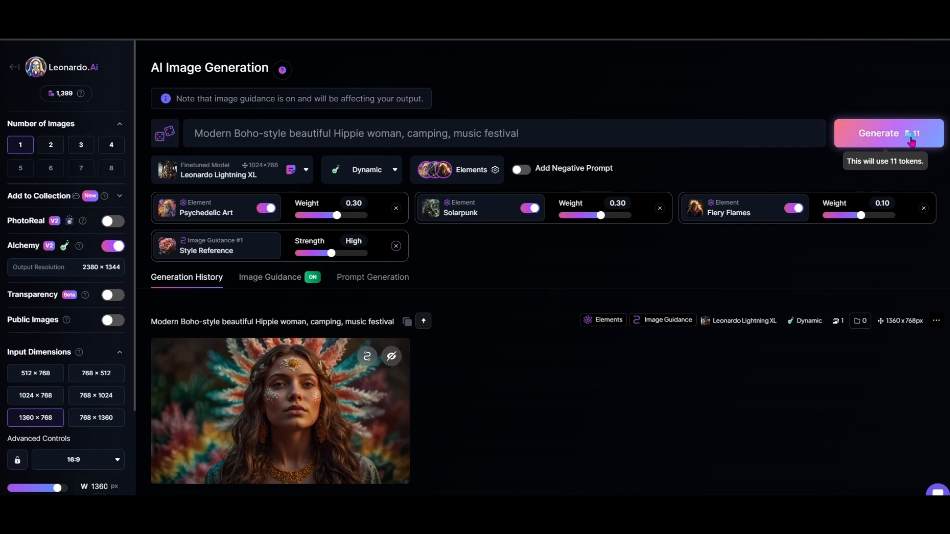
left_click(913, 388)
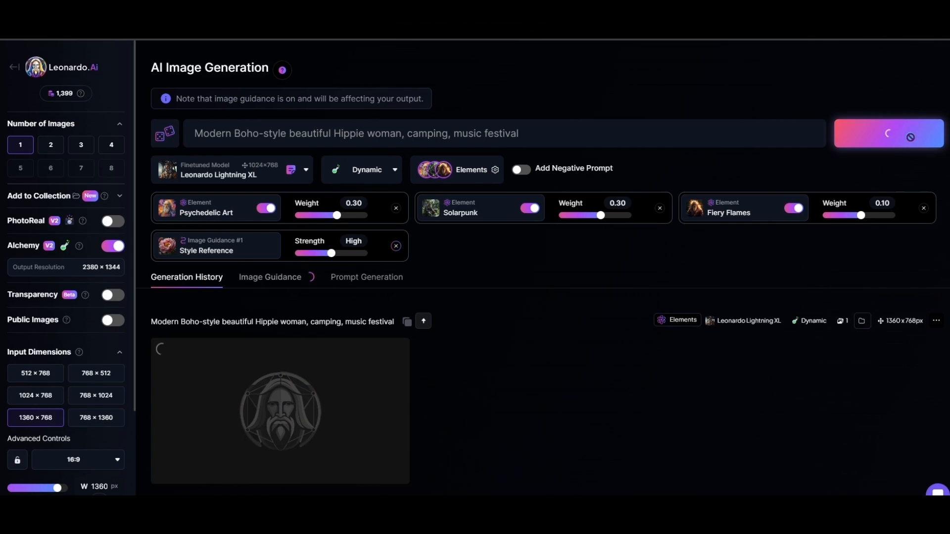